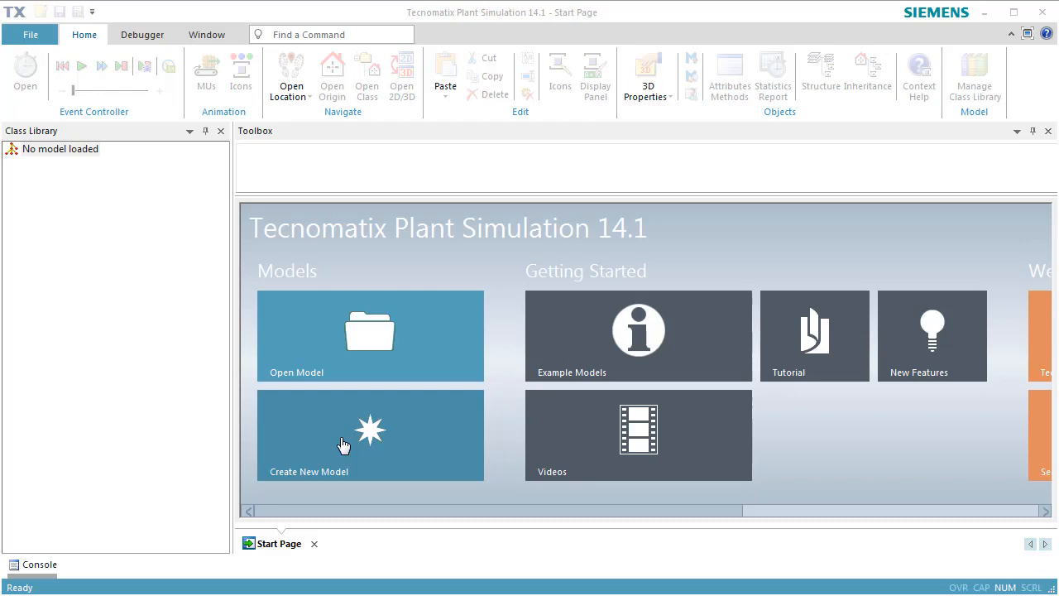
Create a new 3D model, maximize its frame window and switch the frame to Planning View
left_click(343, 446)
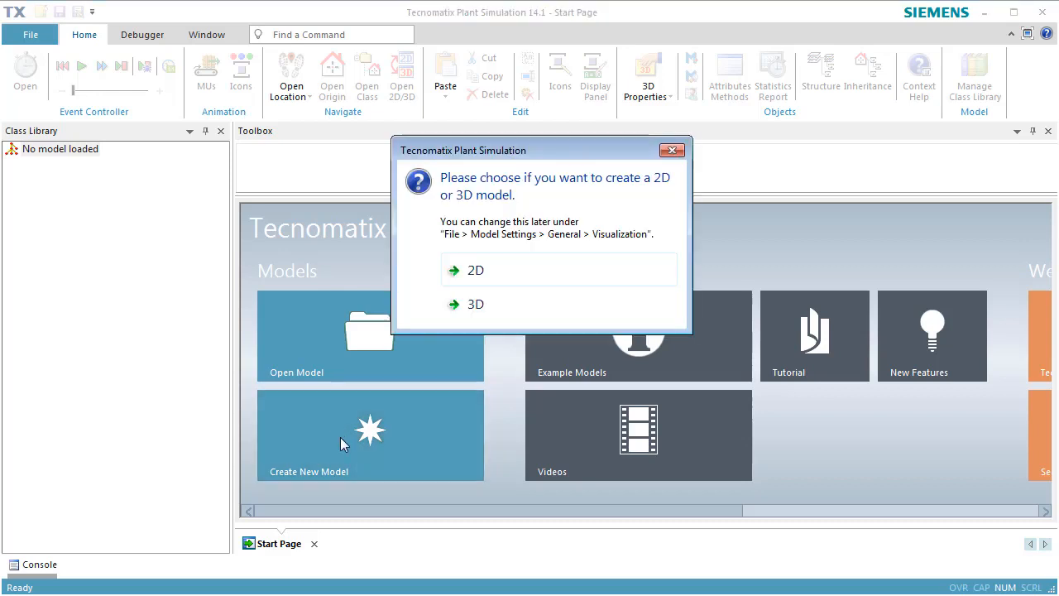
left_click(468, 305)
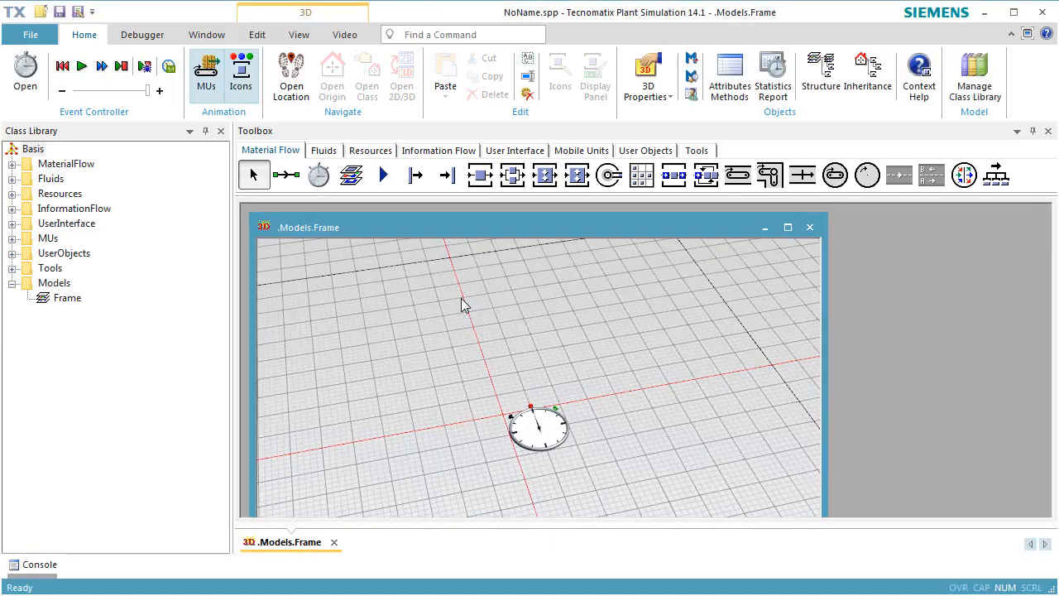
left_click(788, 227)
left_click(299, 35)
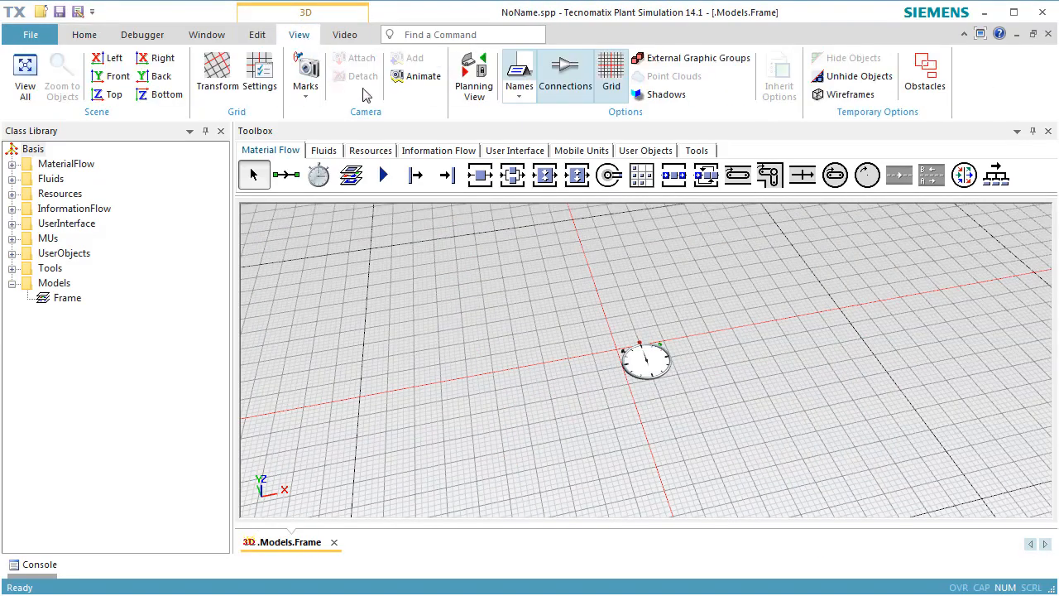
left_click(481, 92)
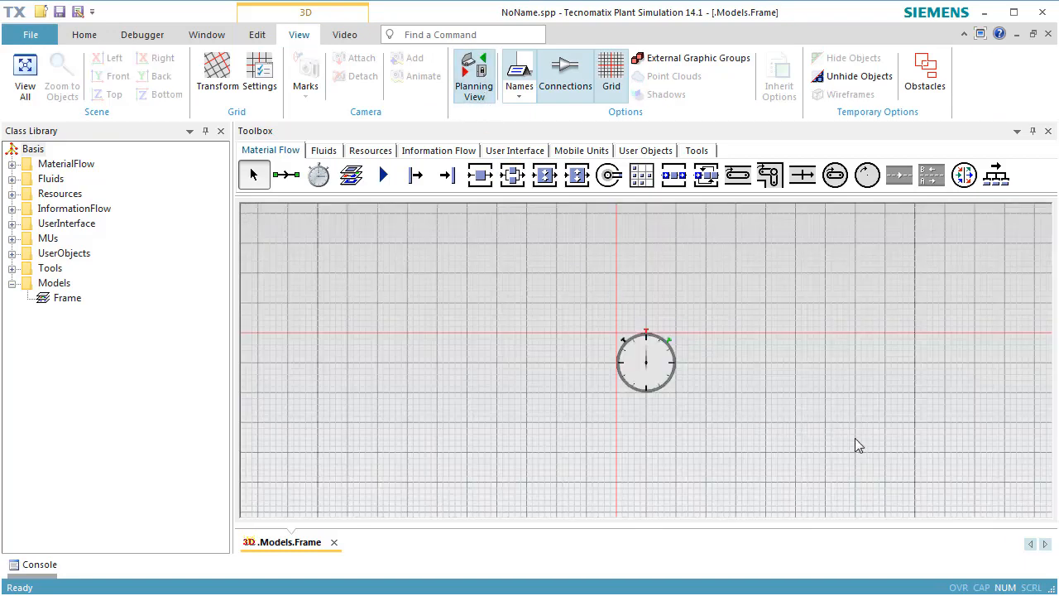
Insert a Source below the event controller and a Station directly adjoining its right side
middle_click_drag(857, 442, 489, 317)
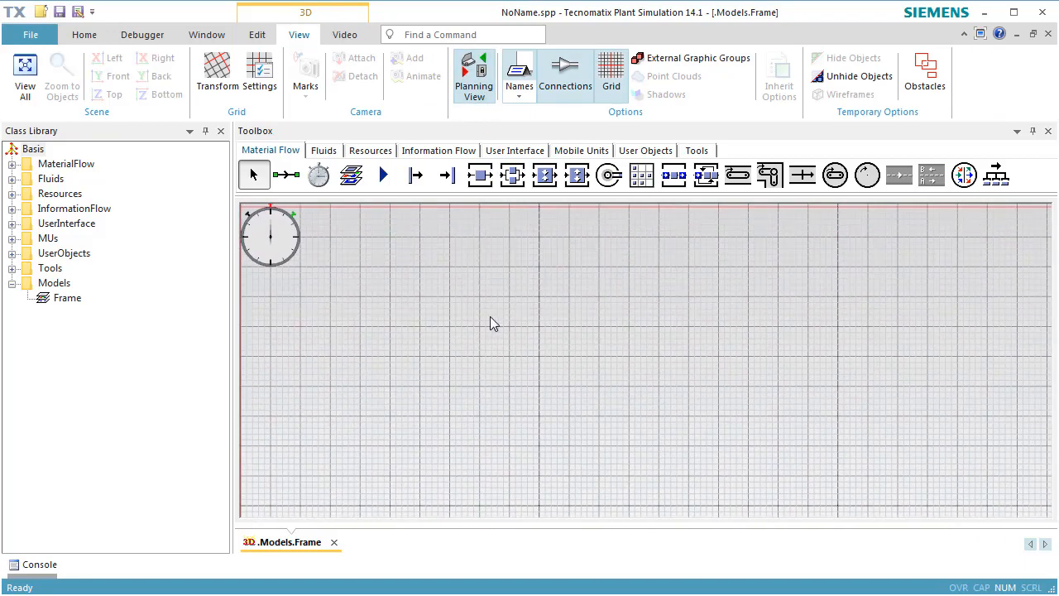
left_click(415, 174)
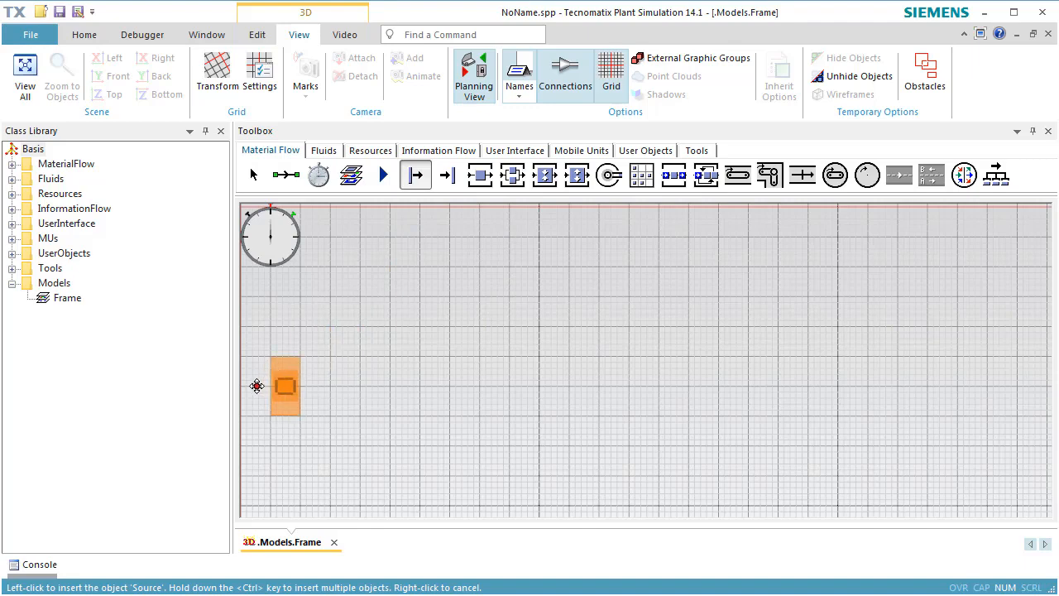
left_click(256, 385)
left_click(480, 175)
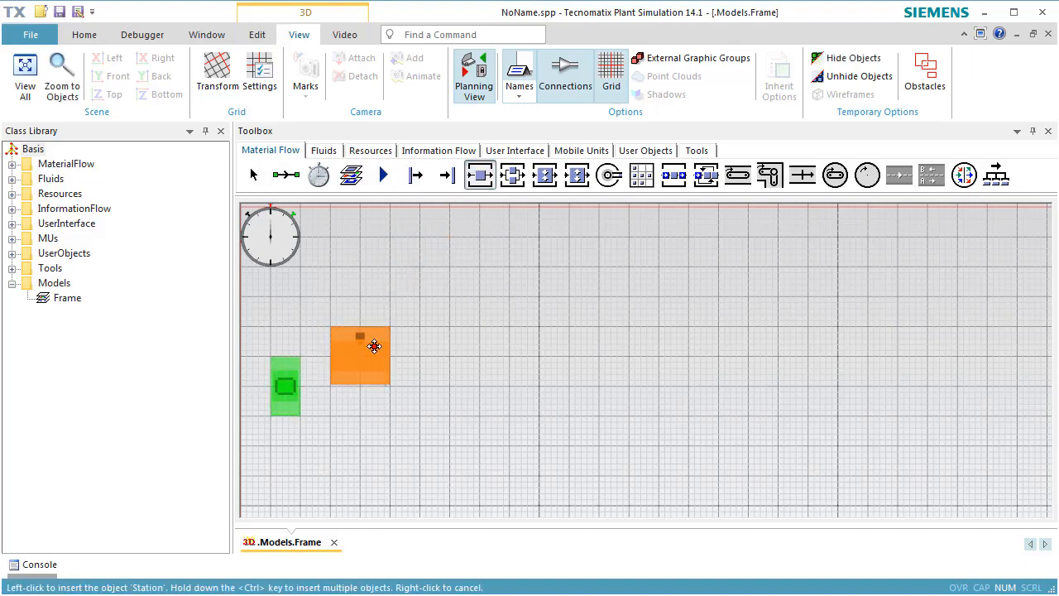
left_click(332, 381)
Insert a second Station about 16 grid squares right of the first, with a Drain directly adjoining its right side
left_click(480, 174)
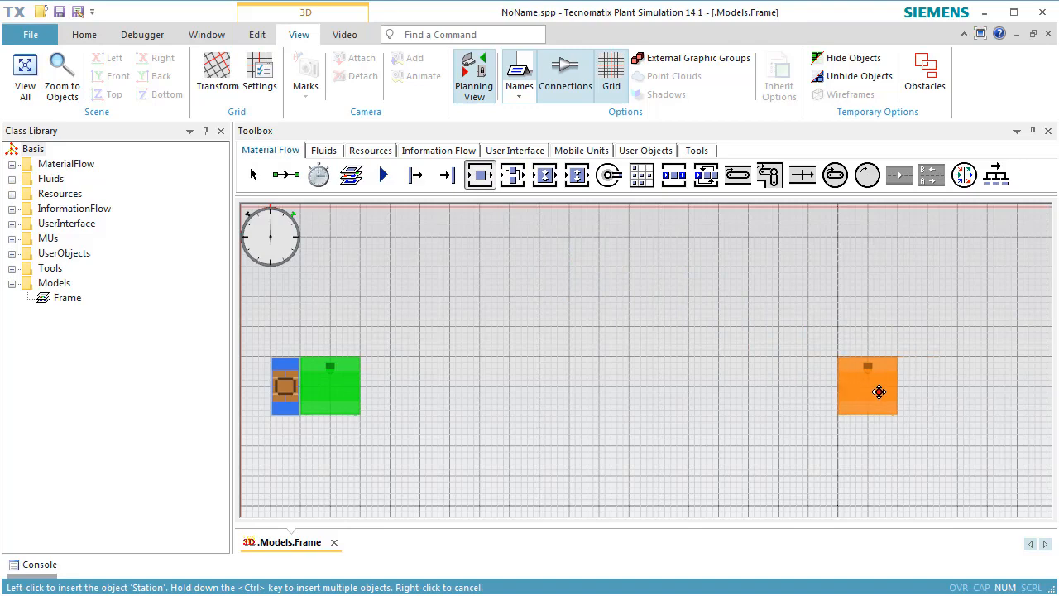
left_click(864, 391)
left_click(457, 183)
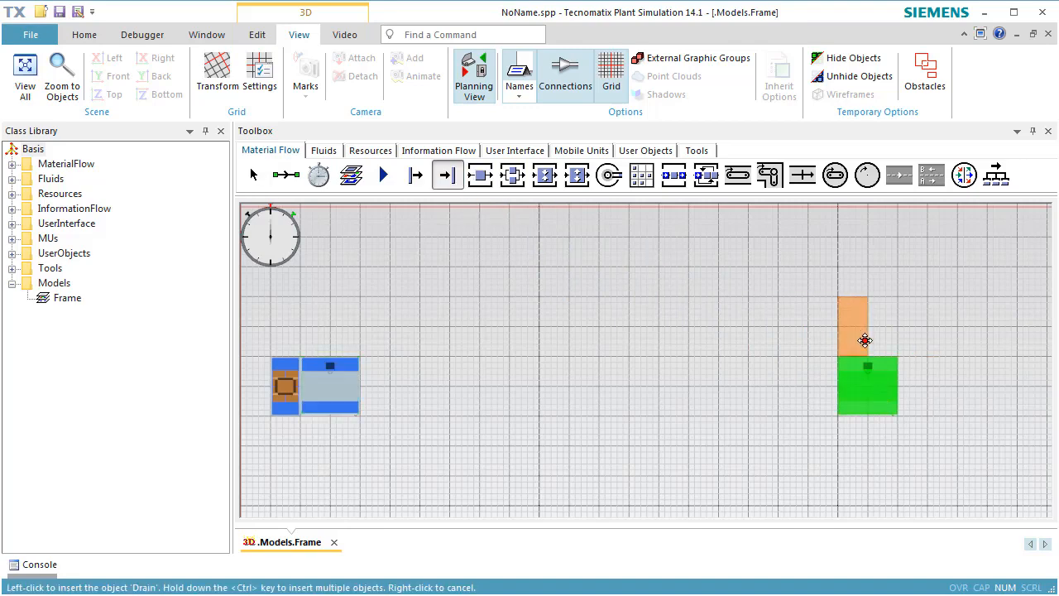
left_click(925, 391)
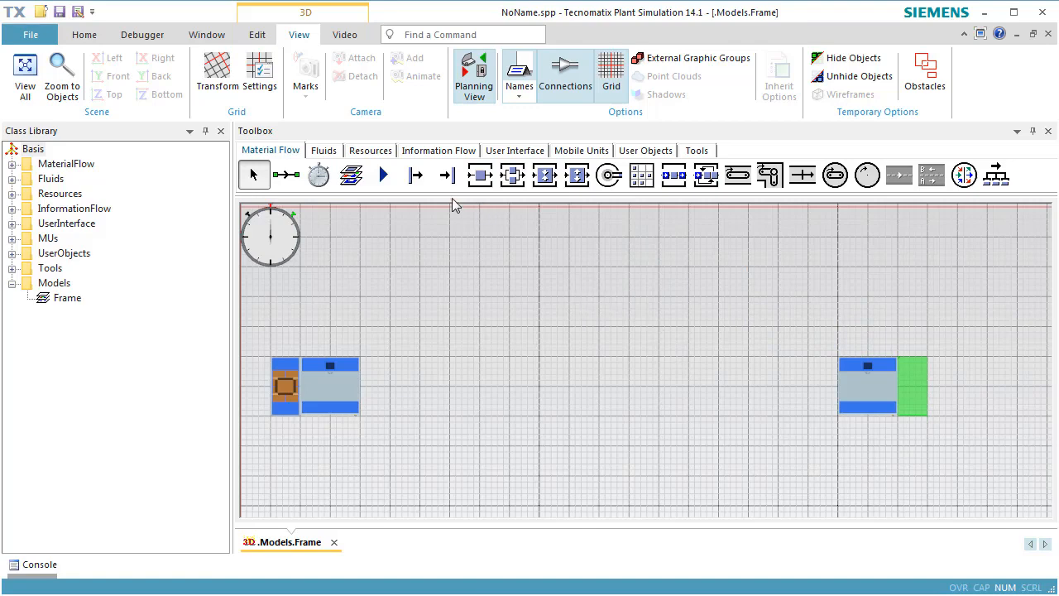
Place four Workplaces: below and right of the first station, then left of and below the second station
left_click(369, 150)
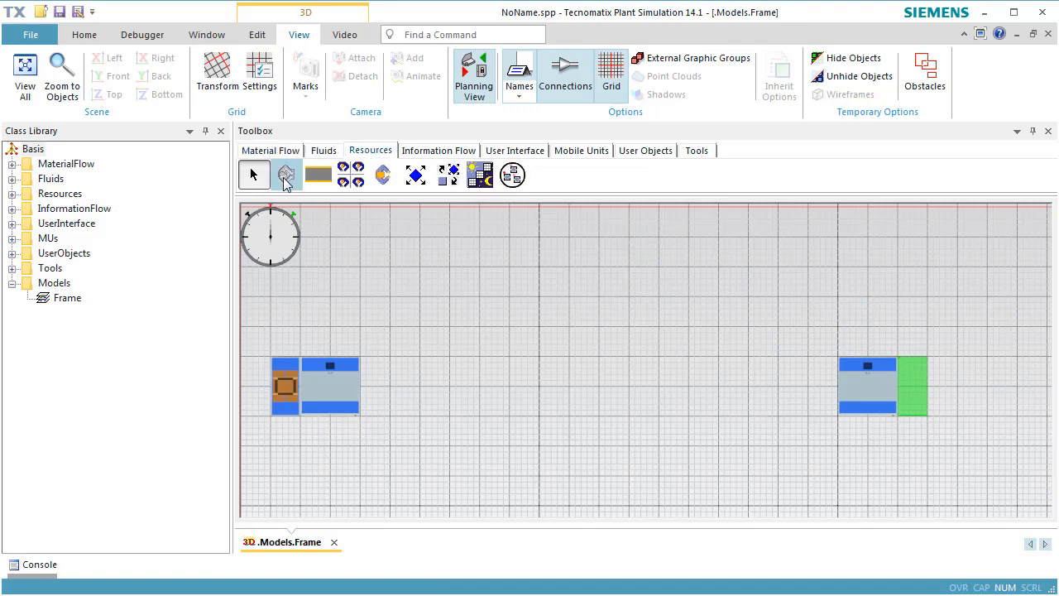
left_click(285, 176)
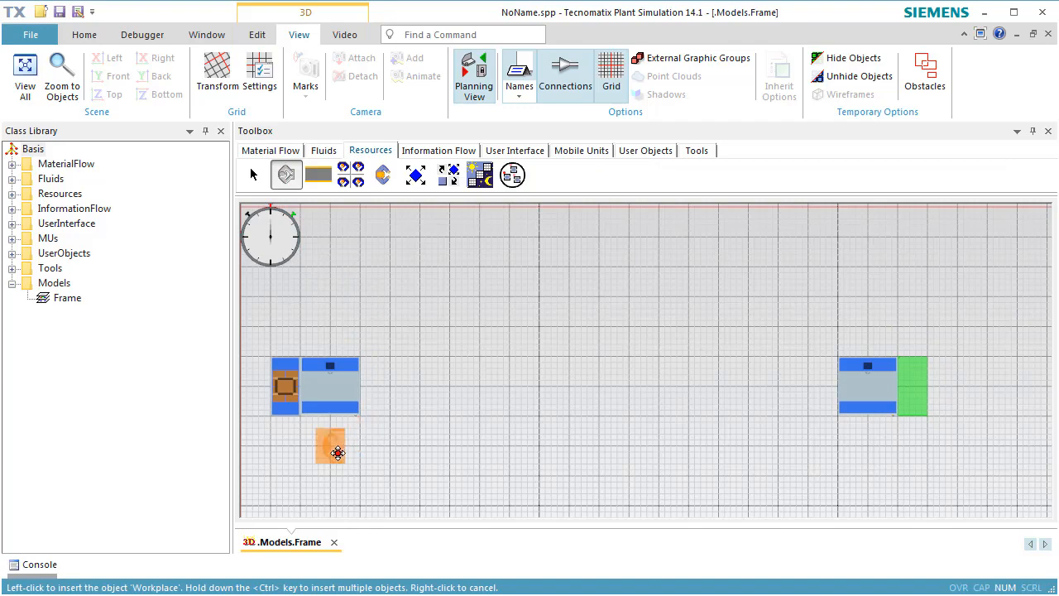
left_click(330, 433, "ctrl")
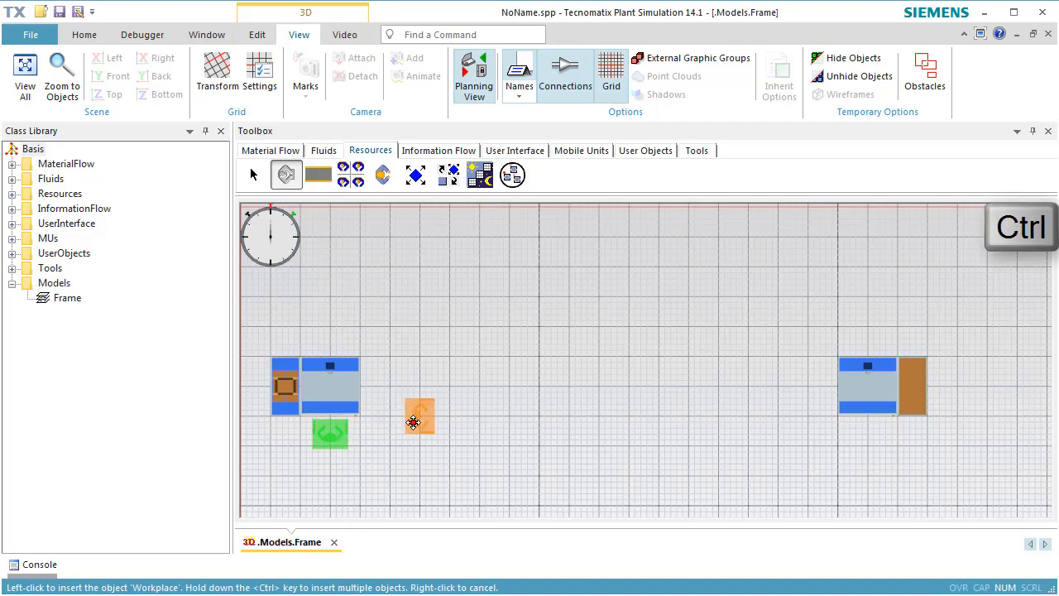
left_click(374, 385, "ctrl")
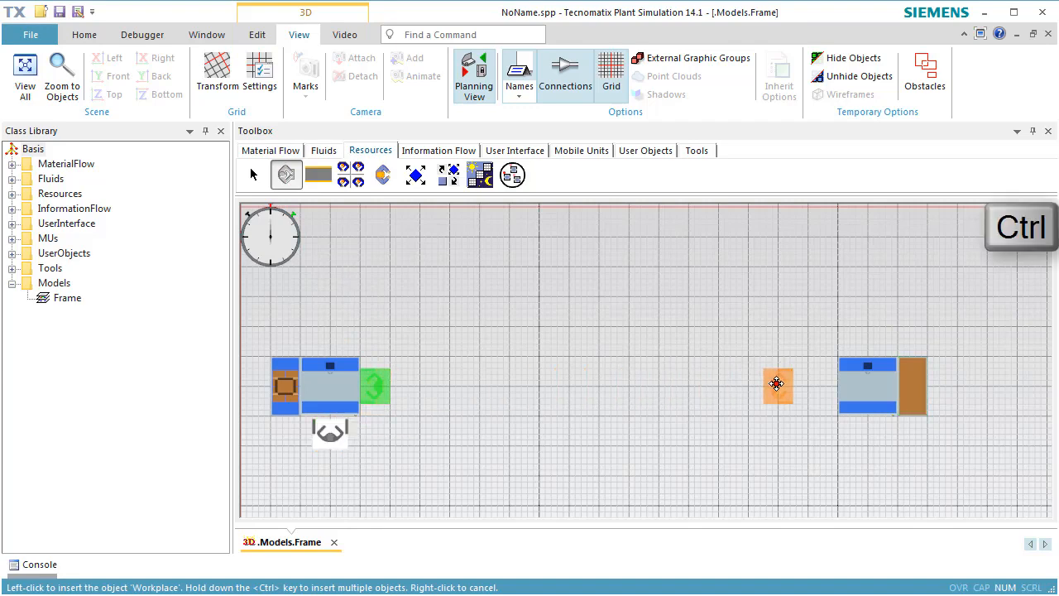
left_click(823, 385, "ctrl")
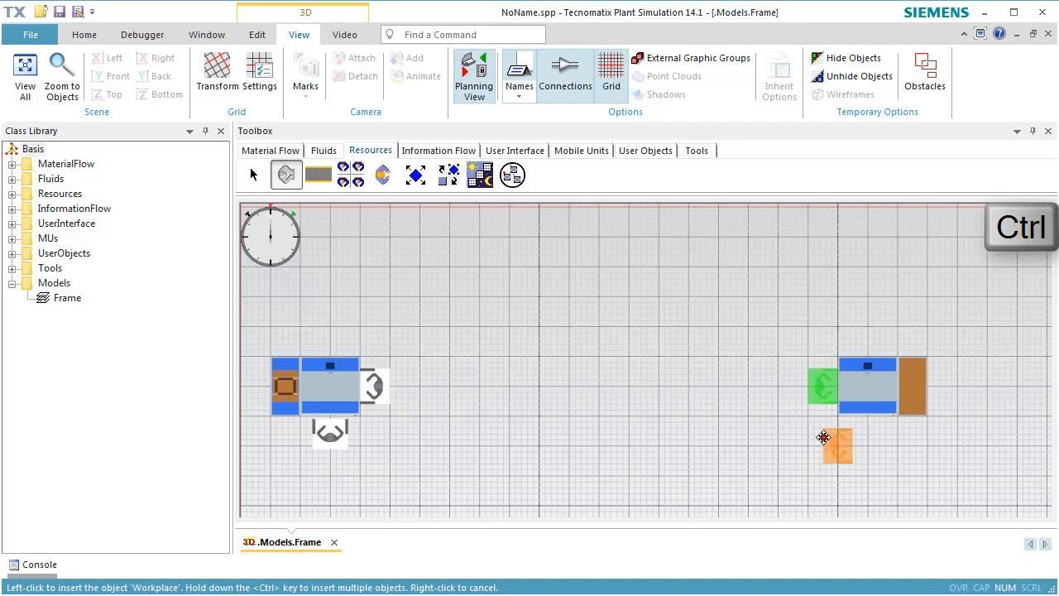
left_click(868, 432, "ctrl")
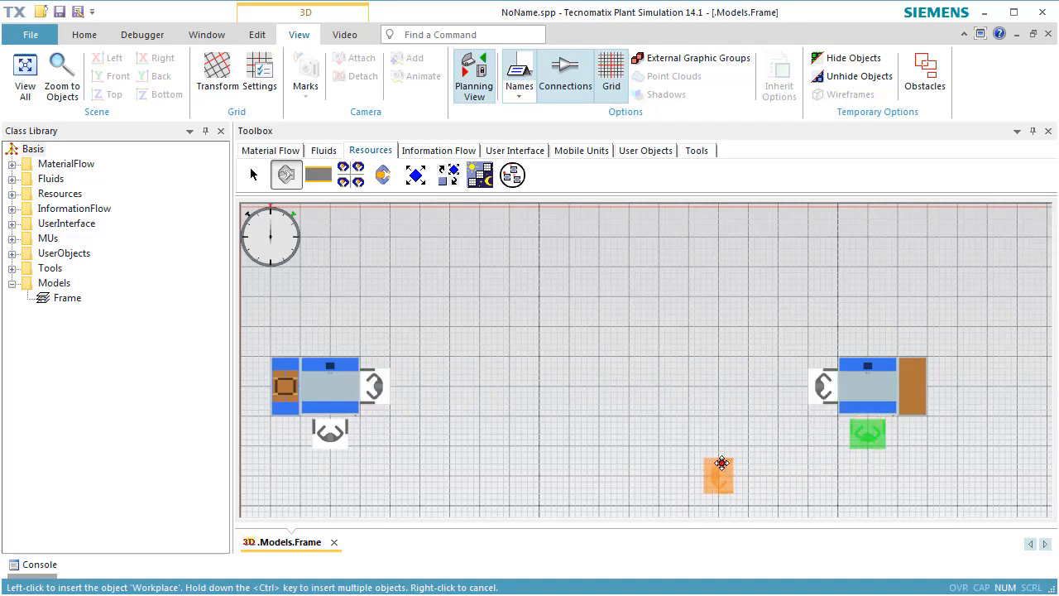
right_click(632, 474)
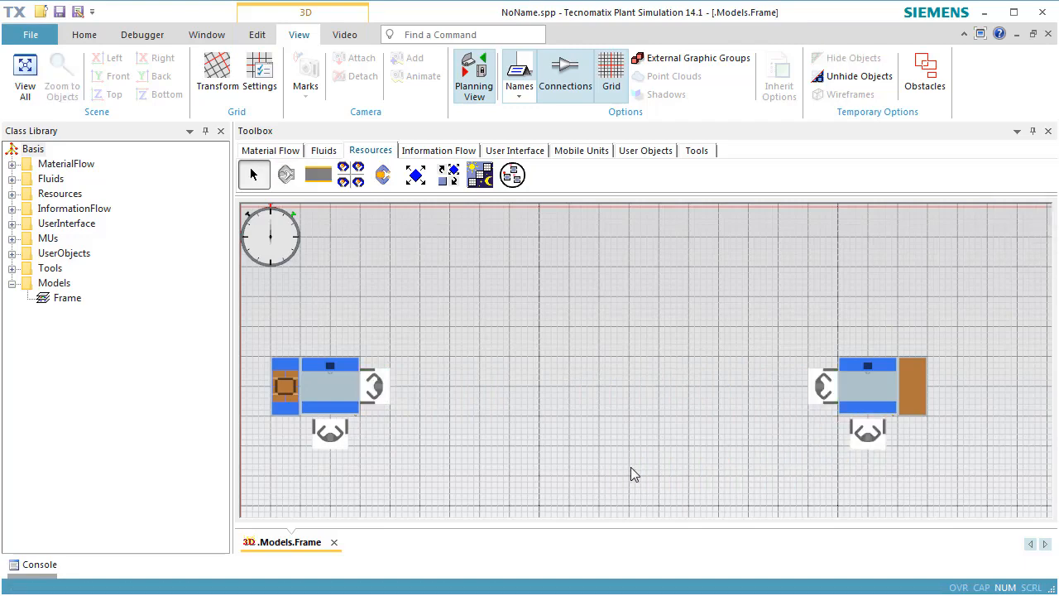
Insert a WorkerPool and a Broker side by side in the free area above the stations
left_click(351, 174)
left_click(493, 226)
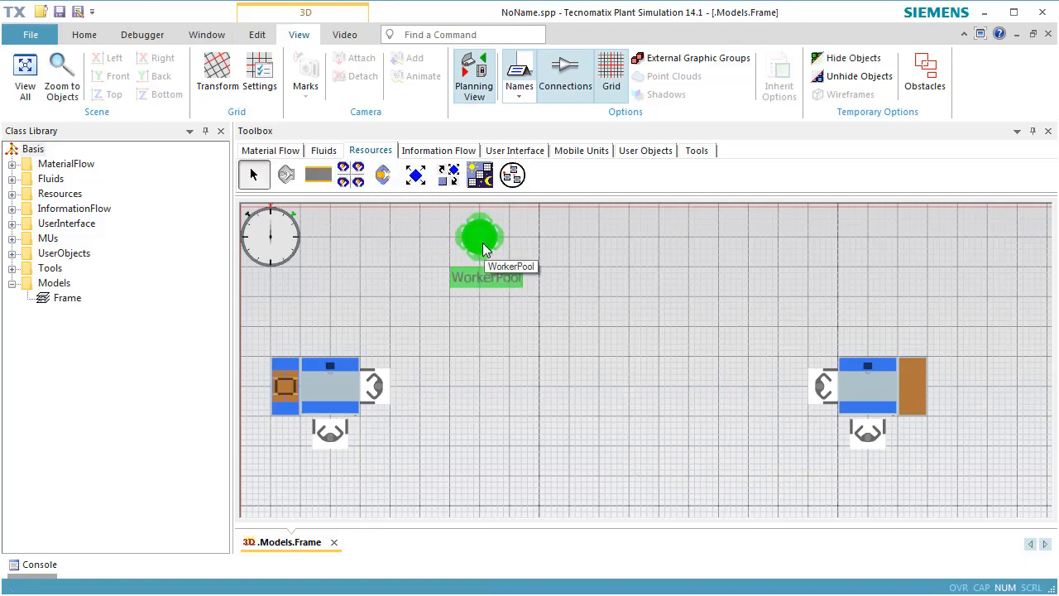
left_click(448, 175)
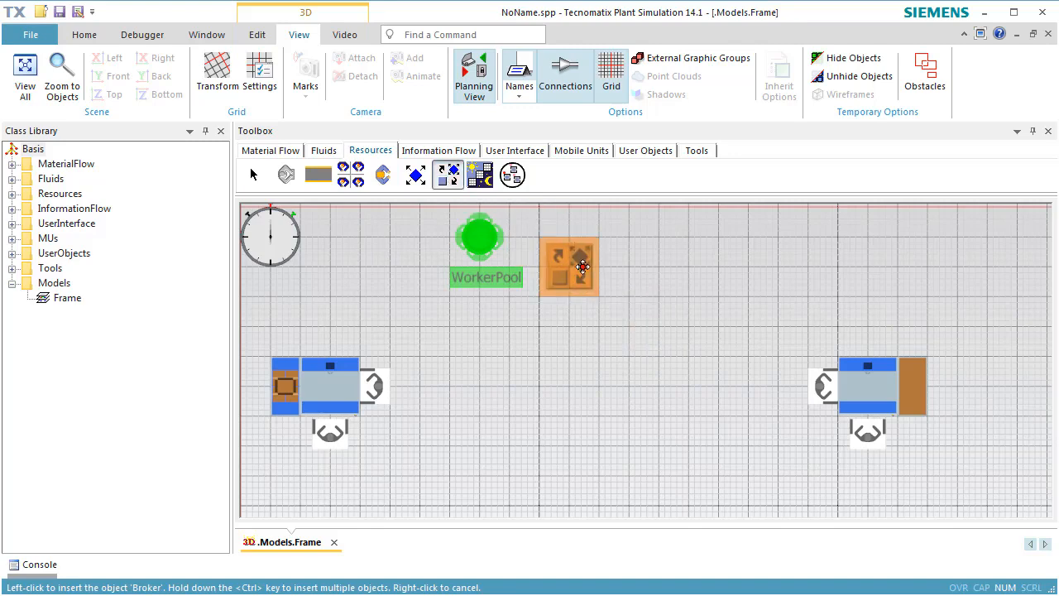
left_click(594, 253)
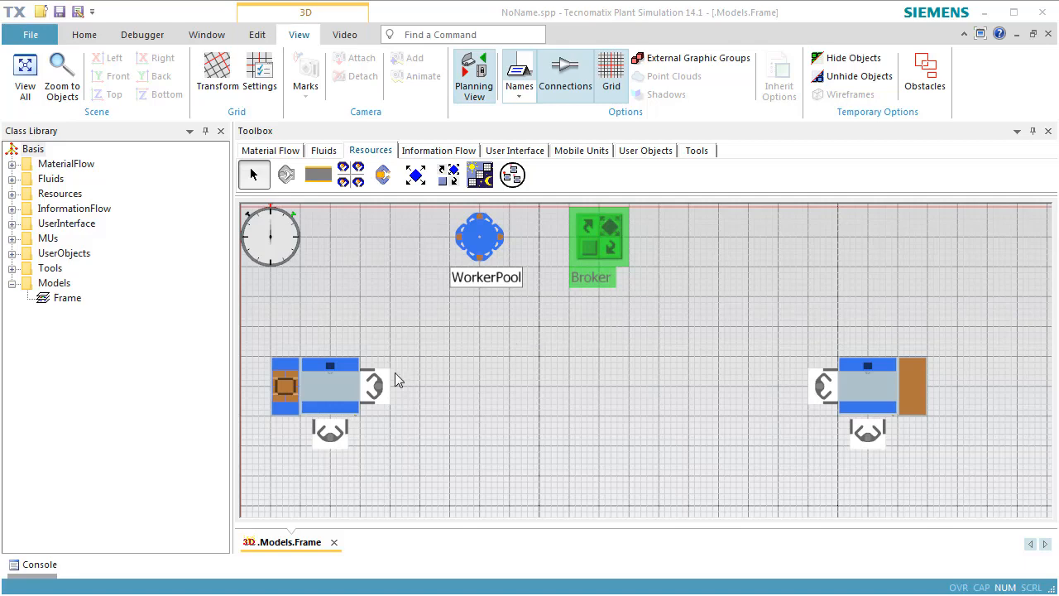
Activate the processing importer of the station next to the source
double_click(332, 393)
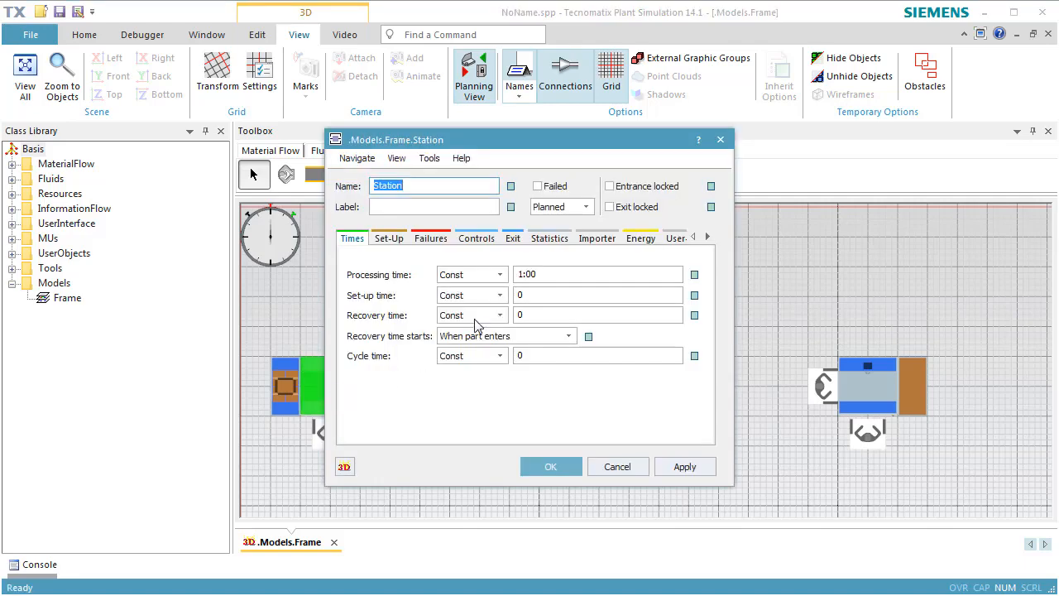
left_click(592, 240)
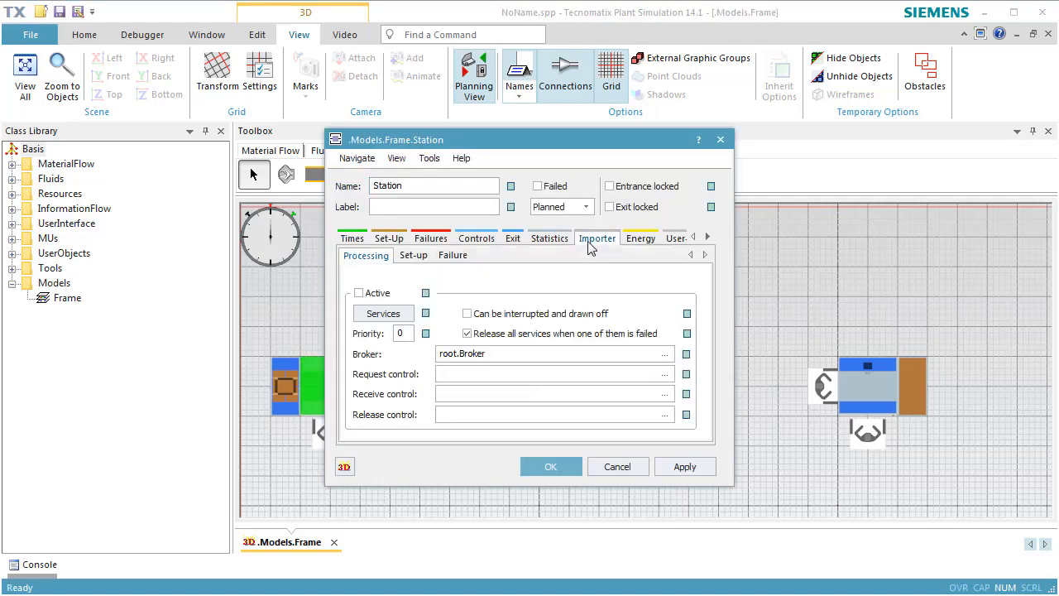
left_click(383, 296)
Set the first station's exit strategy to Carry Part Away and apply it
left_click(512, 241)
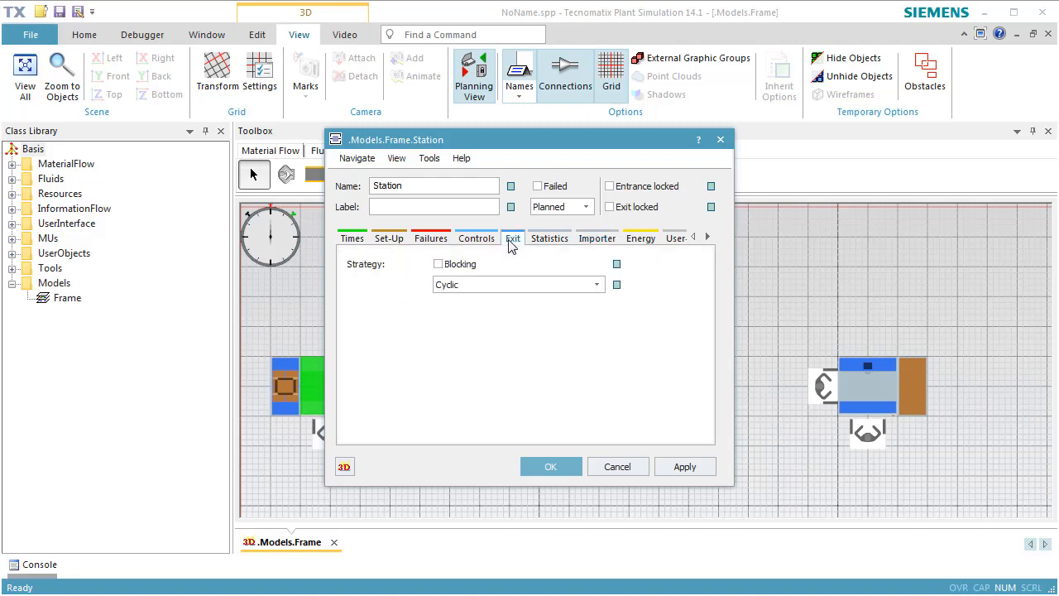
left_click(476, 286)
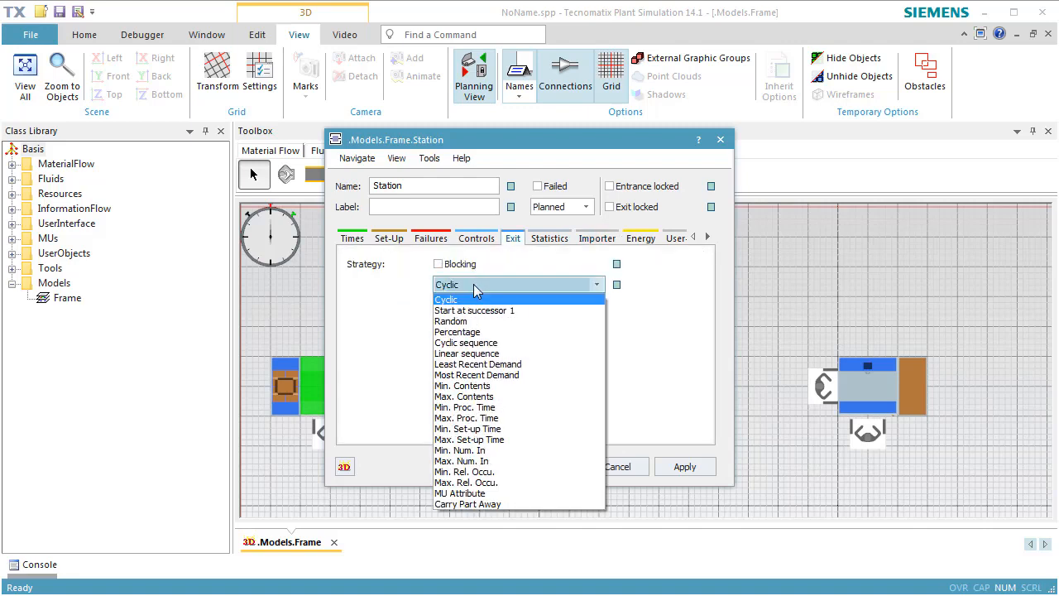
left_click(504, 504)
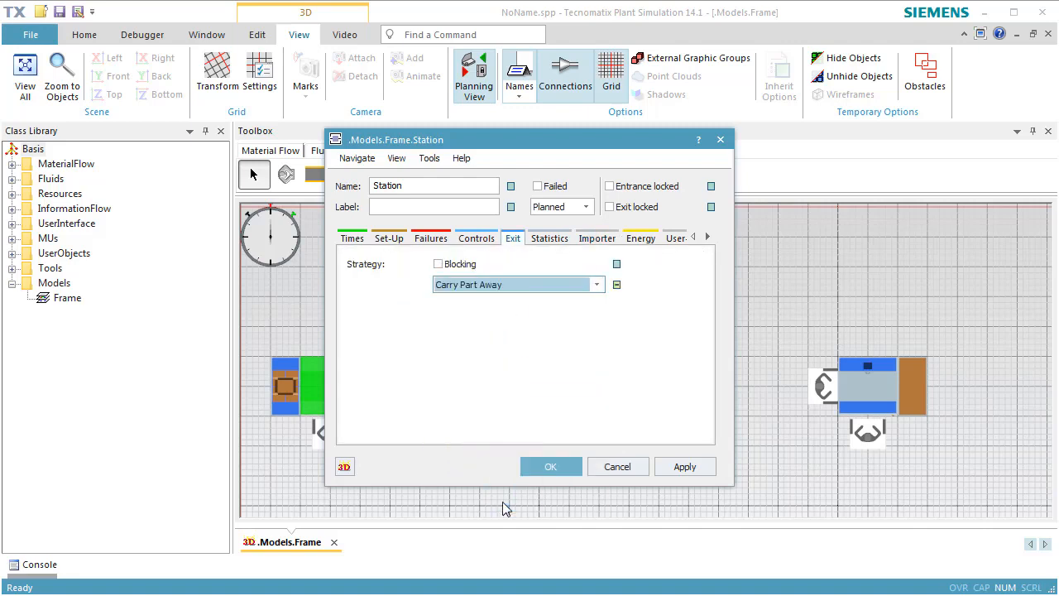
left_click(664, 470)
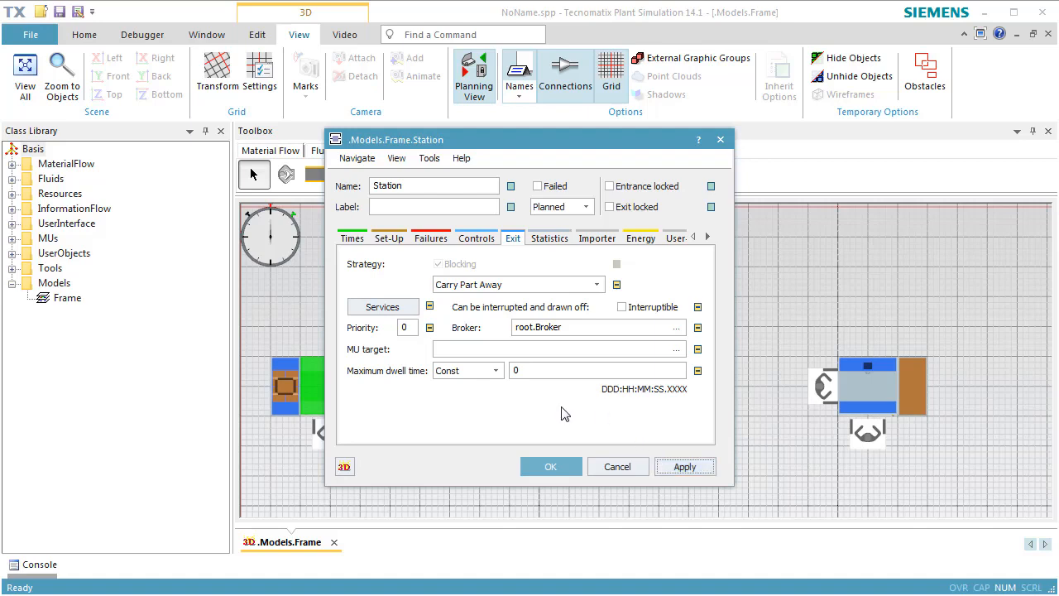
Select Workplace2 as the MU target of the first station's exit and accept the station settings
left_click(675, 351)
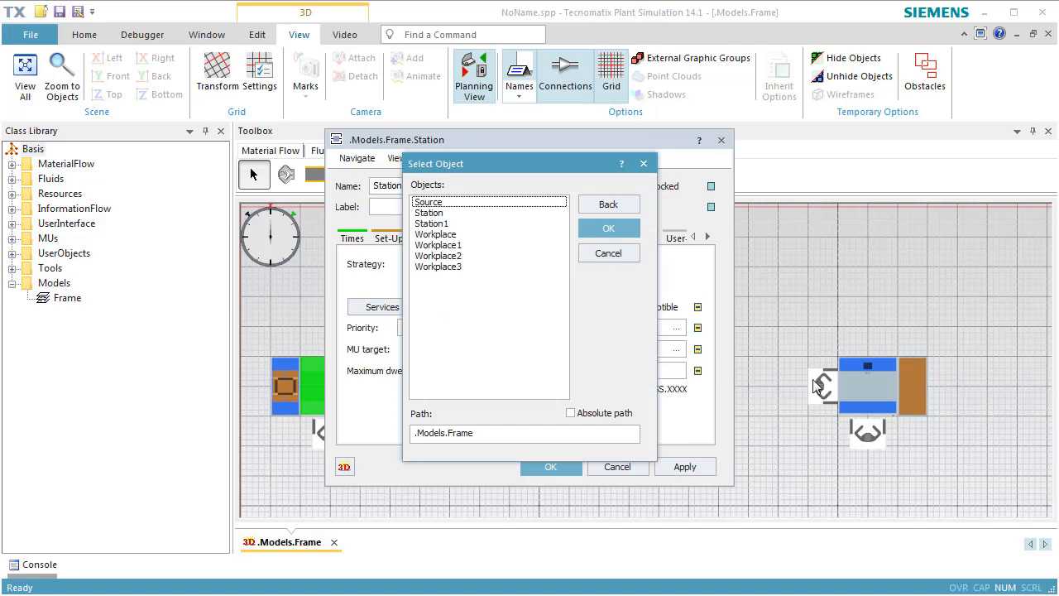
left_click(478, 256)
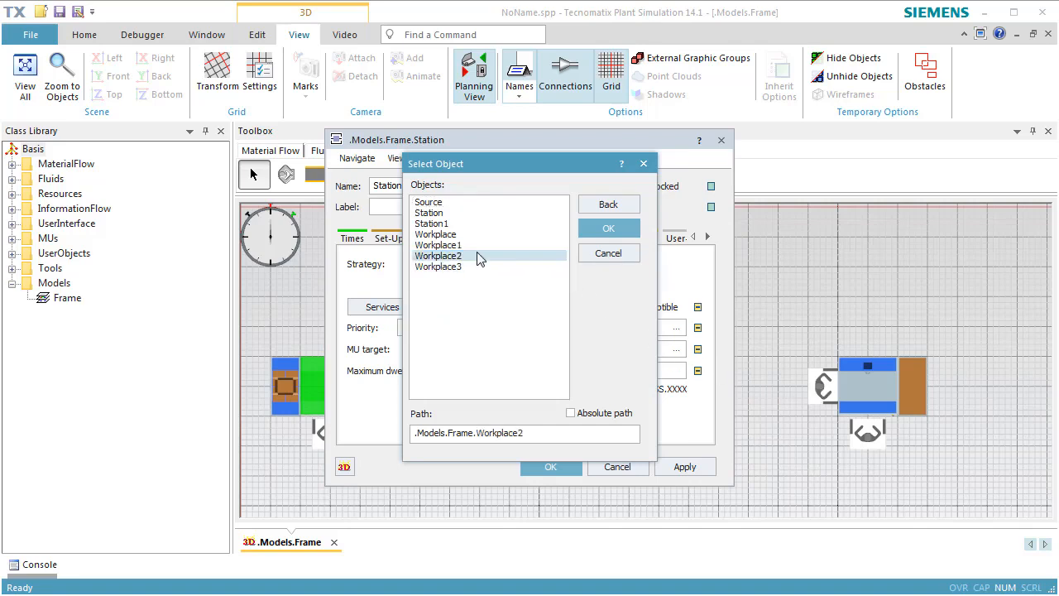
left_click(591, 239)
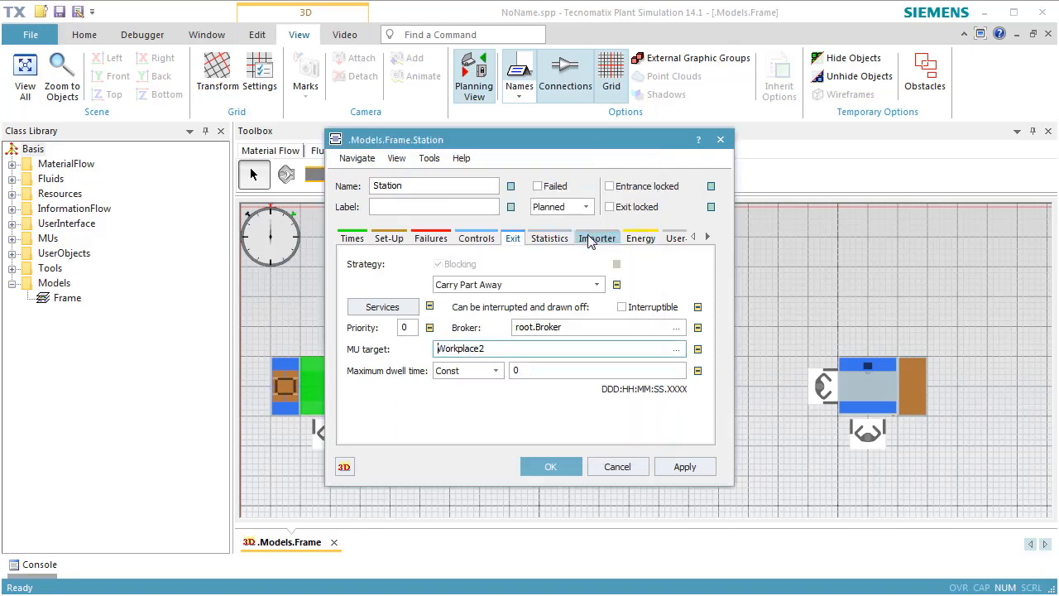
left_click(551, 468)
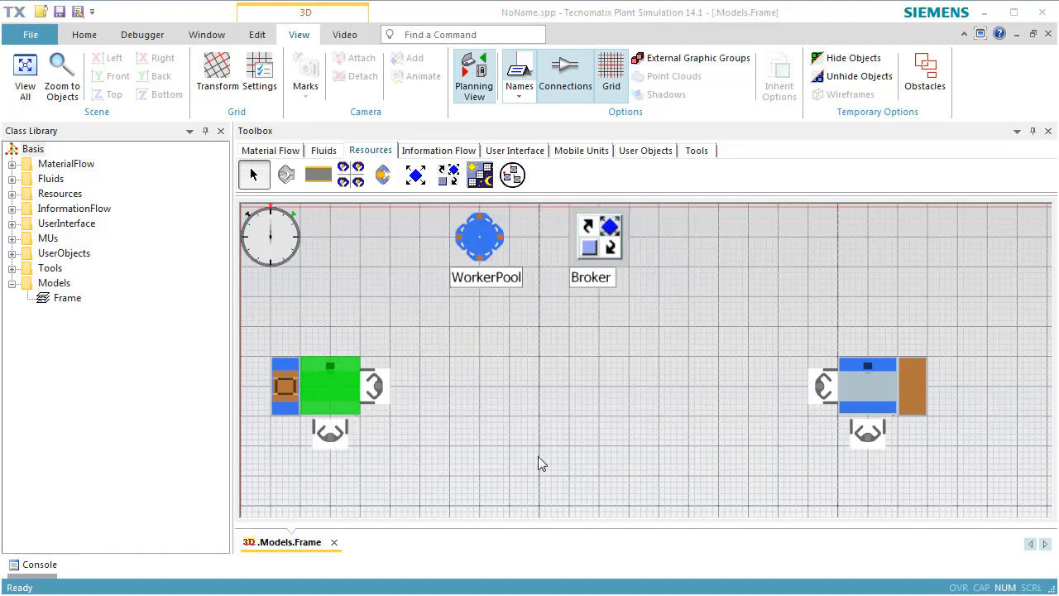
Activate the processing importer of Station1 next to the drain and accept its settings
double_click(867, 389)
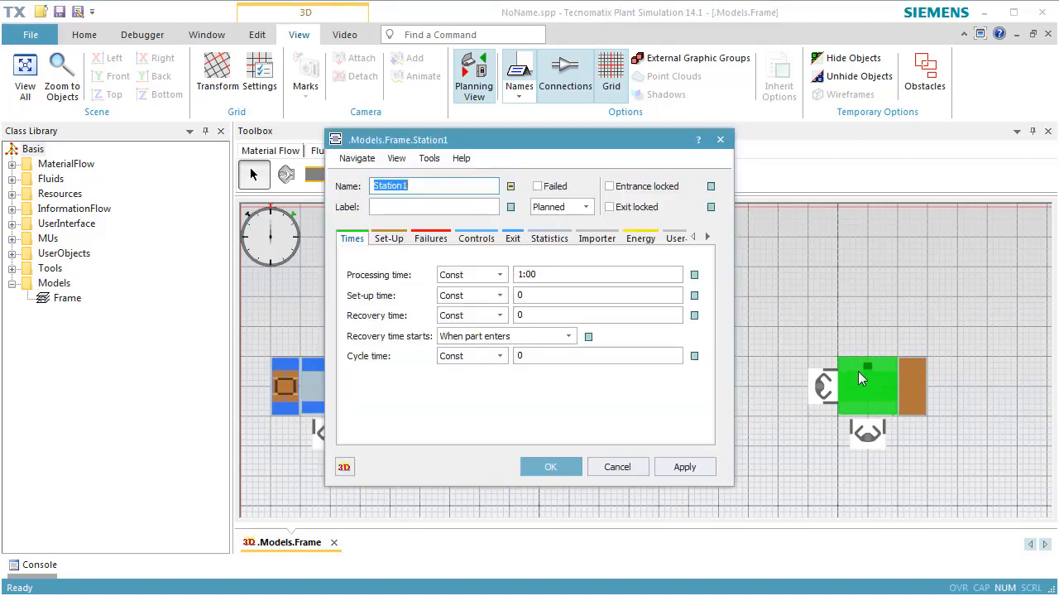
left_click(598, 239)
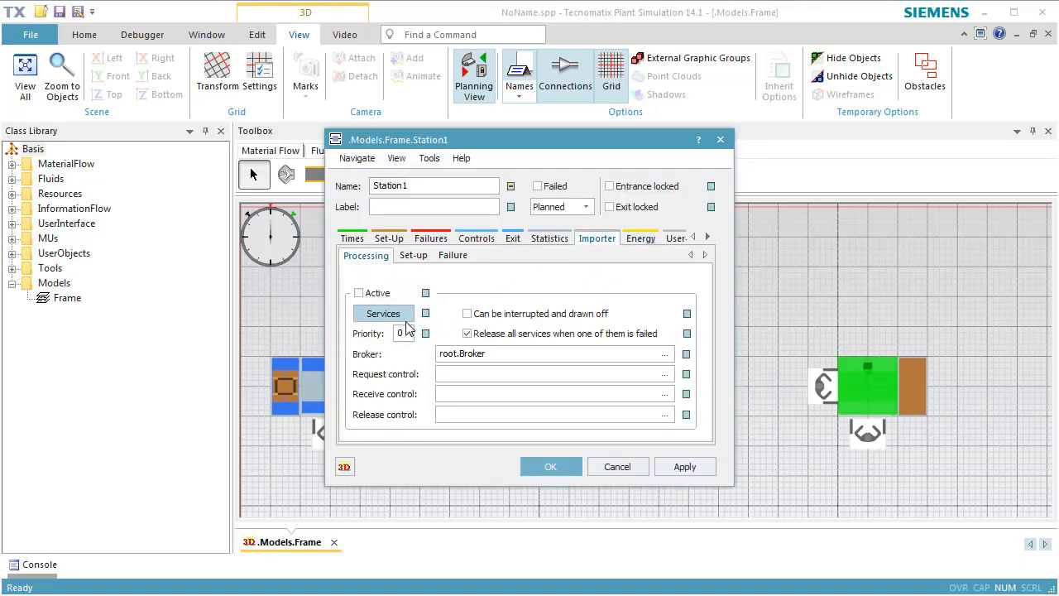
left_click(377, 296)
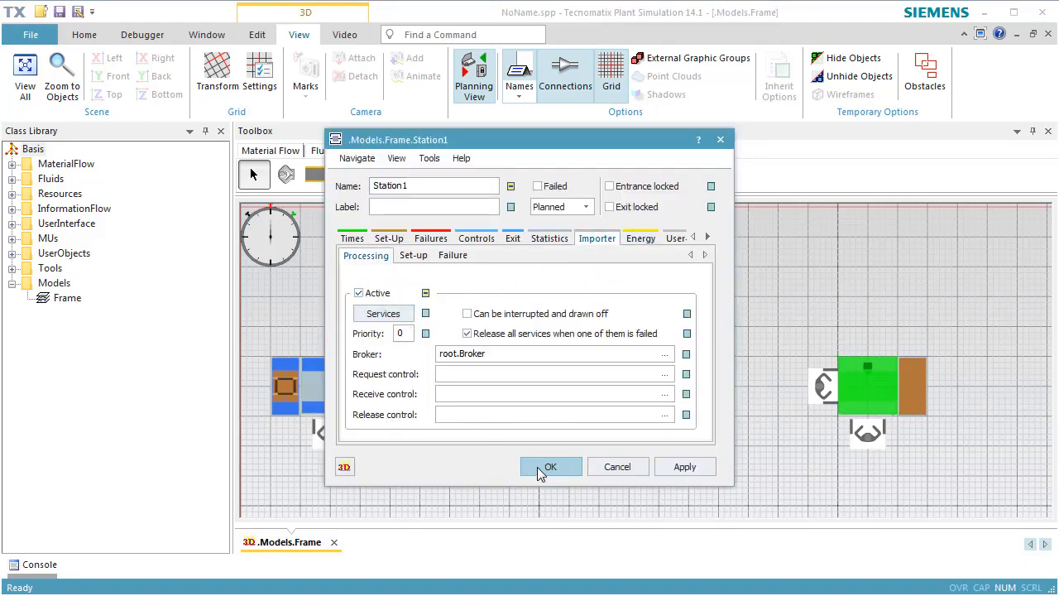
left_click(546, 468)
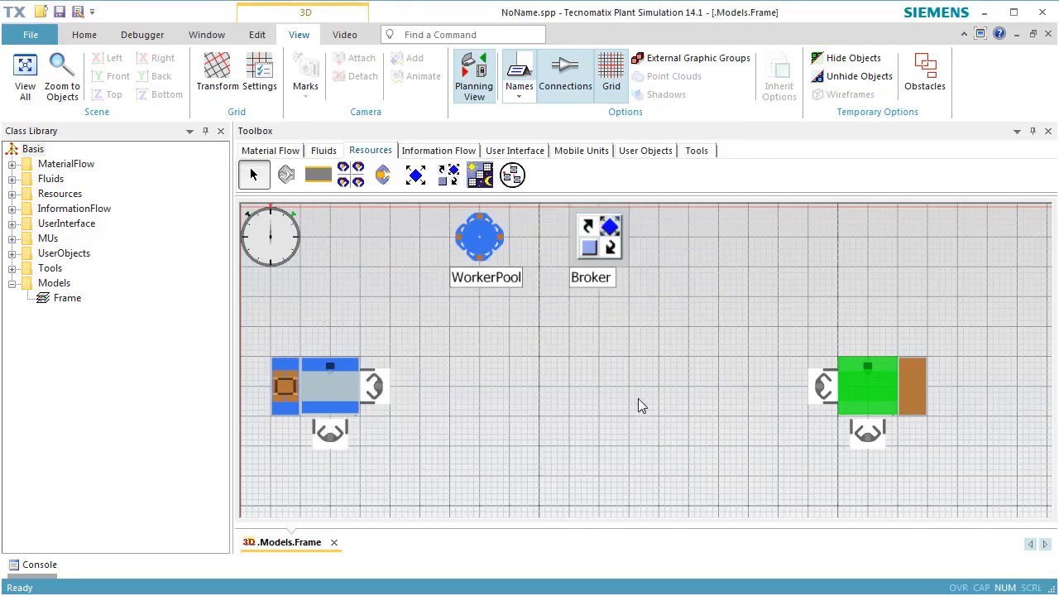
Reset the simulation and open the EventController, moving its dialog clear of the first station, worker pool and broker
right_click(601, 372)
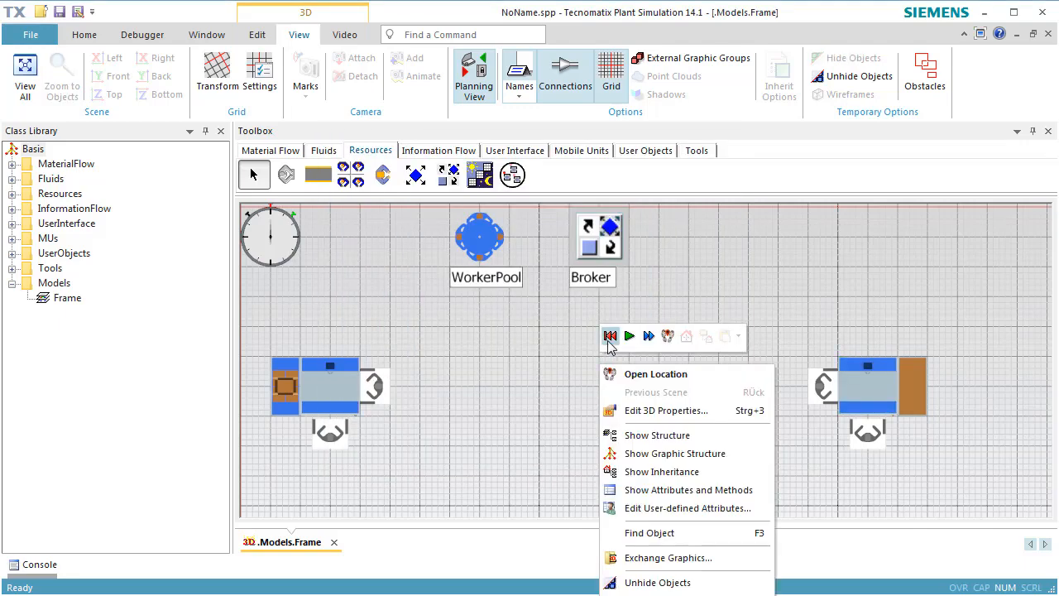
left_click(609, 336)
double_click(270, 236)
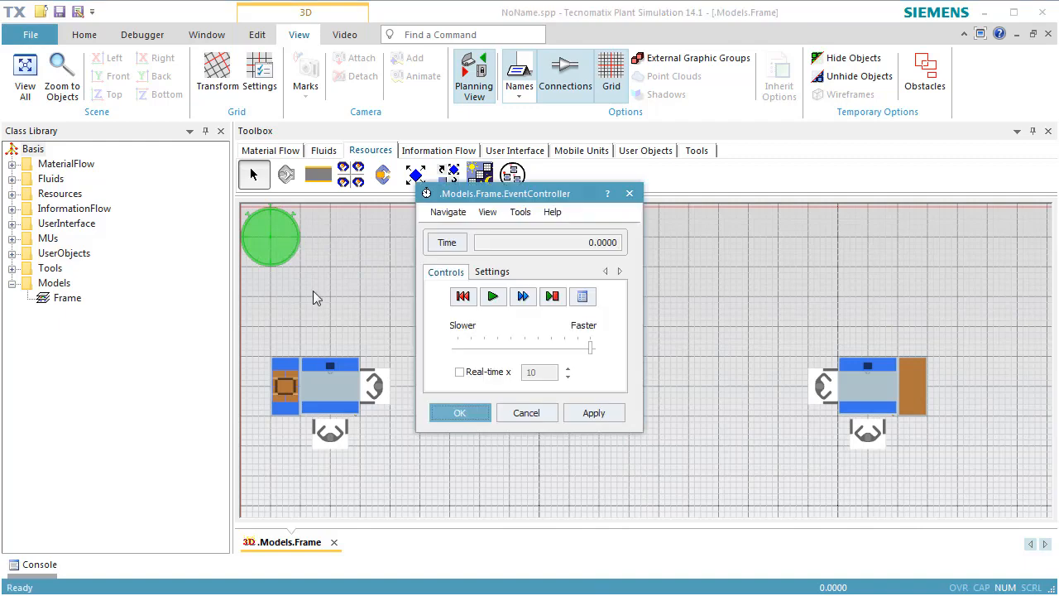
left_click_drag(568, 194, 812, 212)
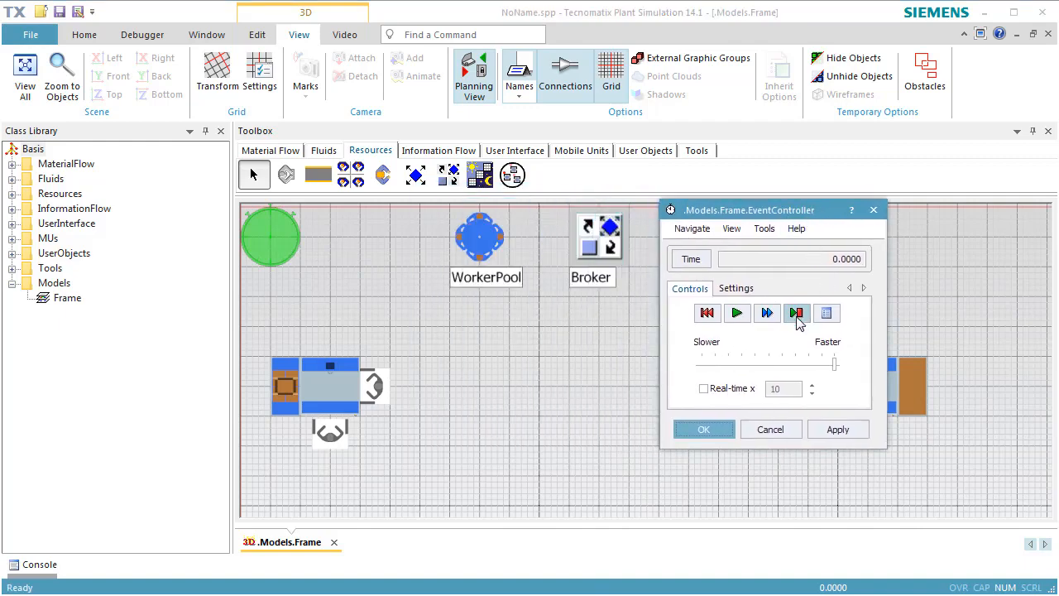
Turn off the planning view and orient the 3D scene to show both stations in perspective
left_click(474, 73)
left_click_drag(580, 404, 279, 407)
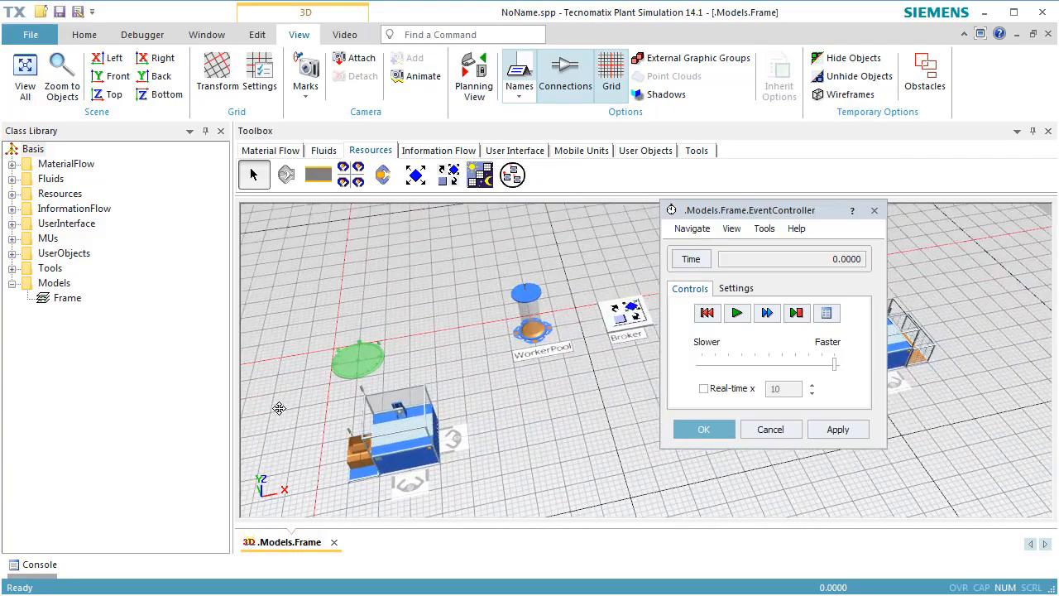
right_click_drag(515, 477, 497, 459)
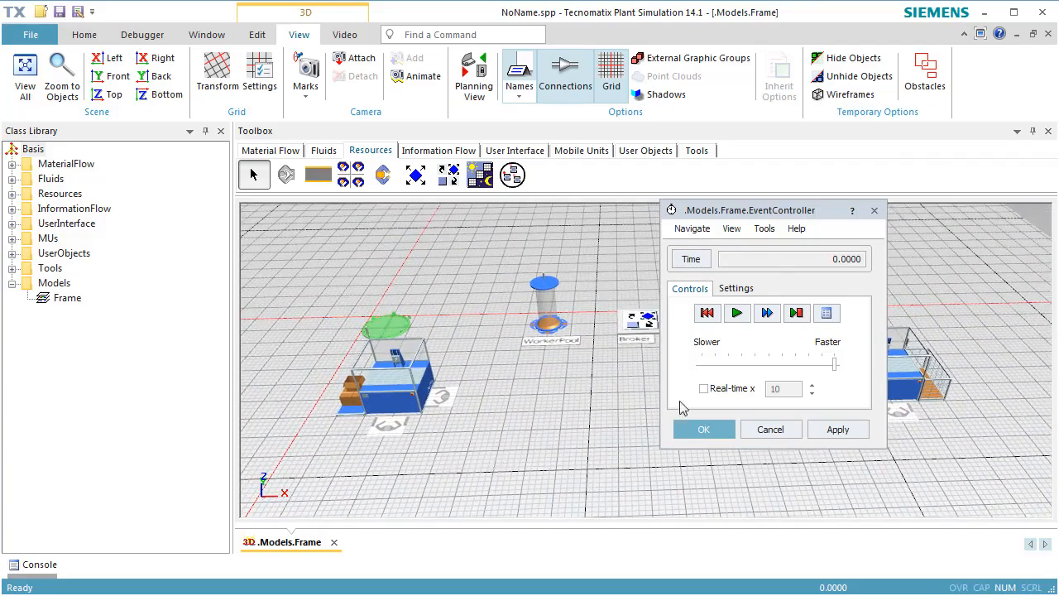
Process two single events, run the simulation in real time at factor 10 with the EventController closed, and reset it
left_click(795, 317)
left_click(796, 315)
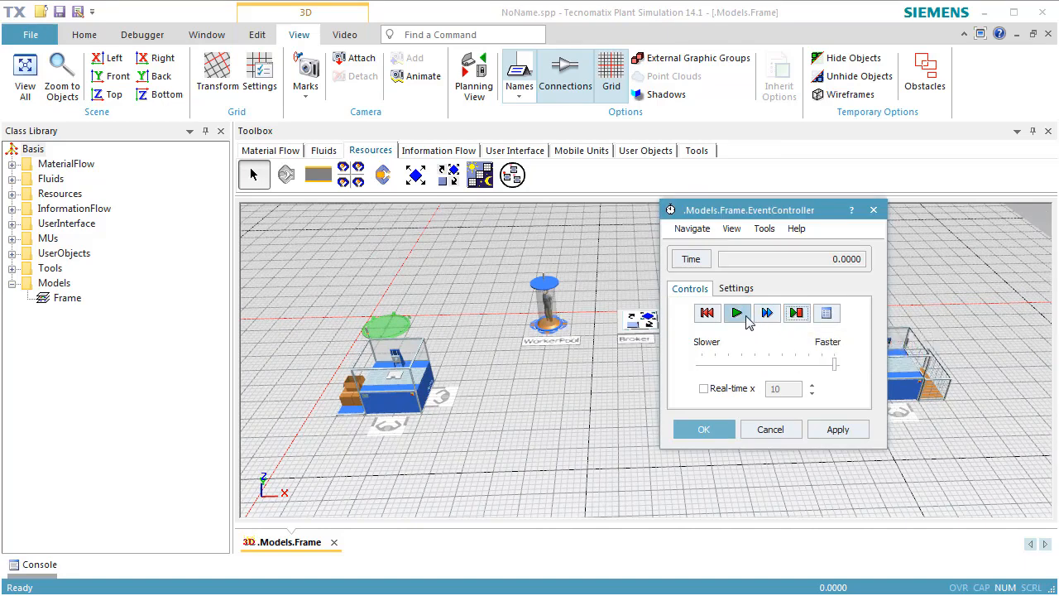
left_click(733, 389)
left_click(737, 313)
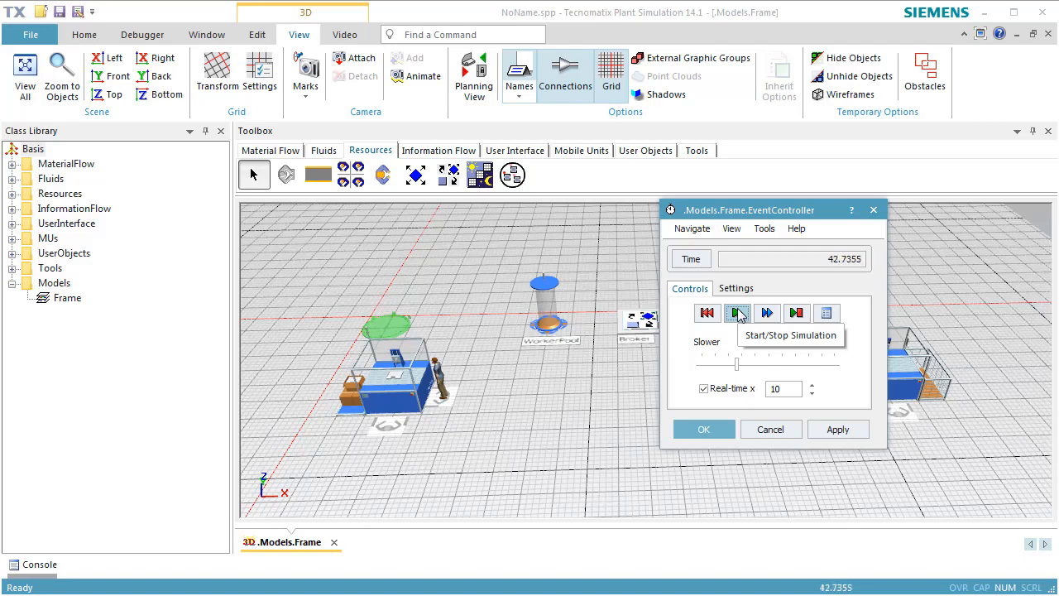
left_click(875, 212)
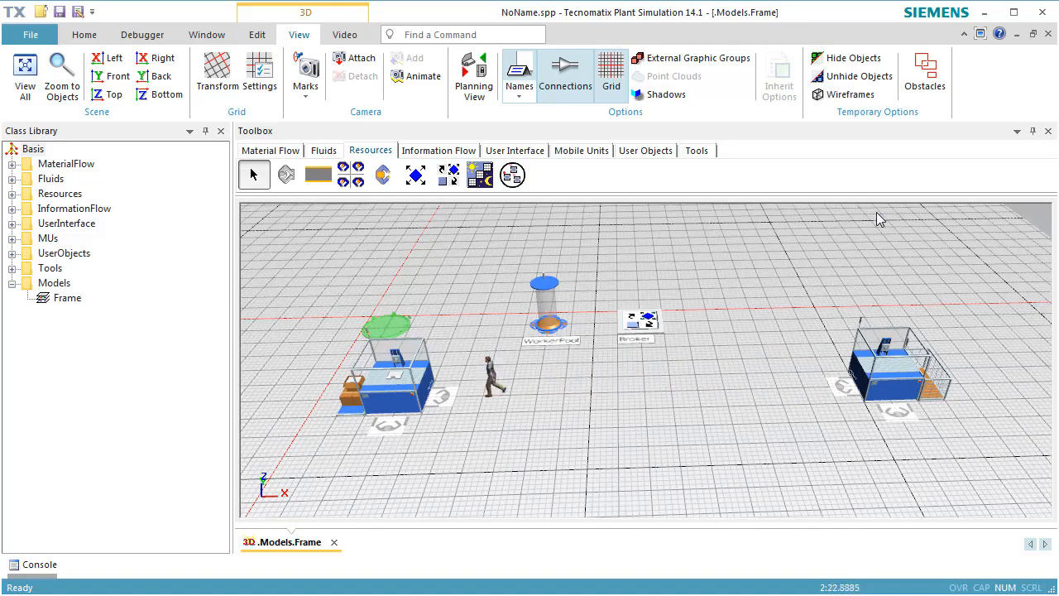
key("ctrl+r")
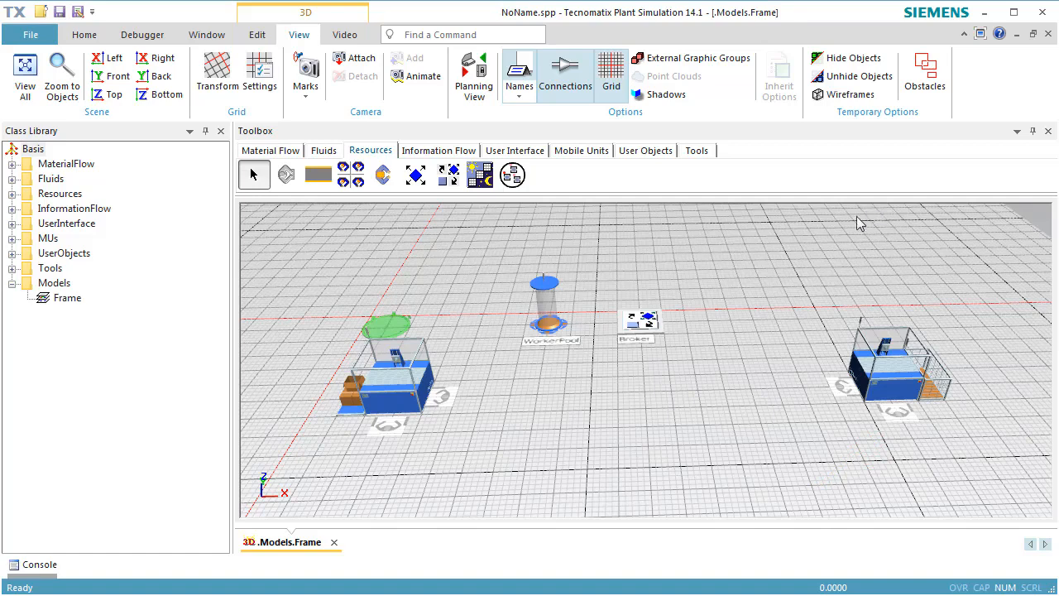
Rename the required service of the first station's processing importer to "process"
double_click(394, 383)
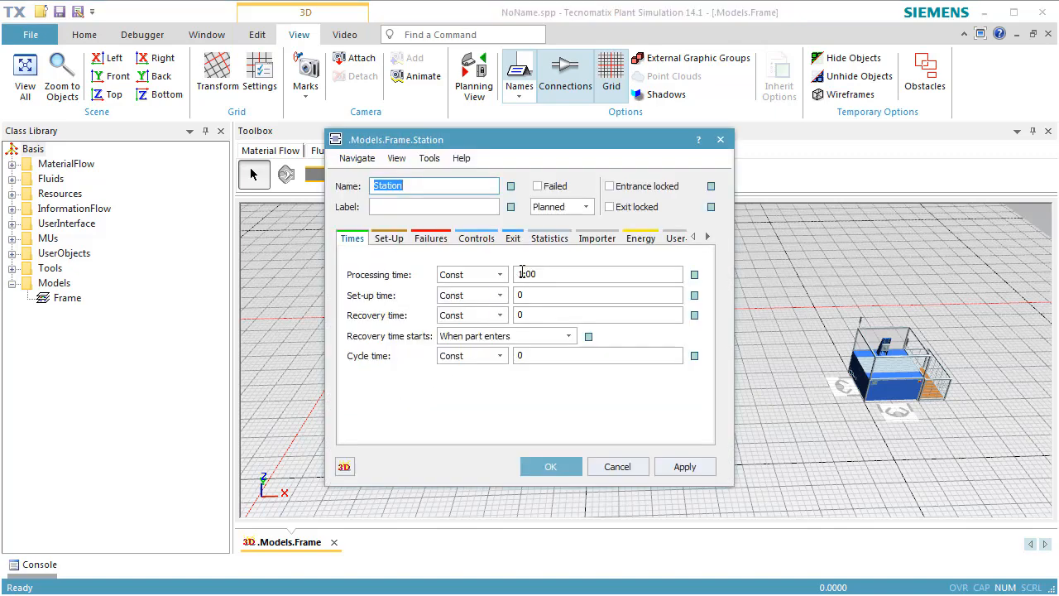
left_click(594, 239)
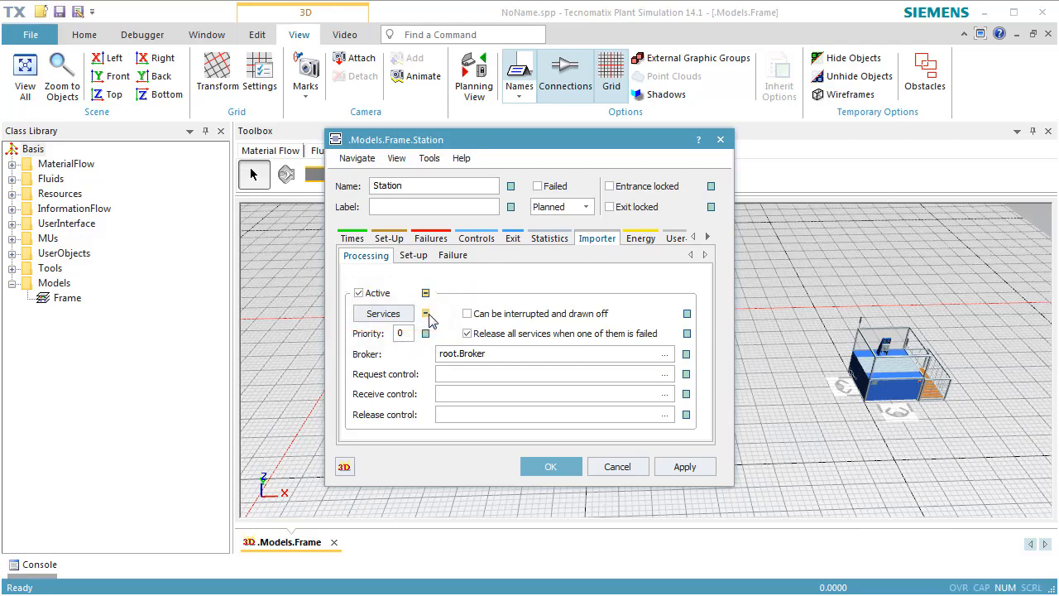
left_click(384, 320)
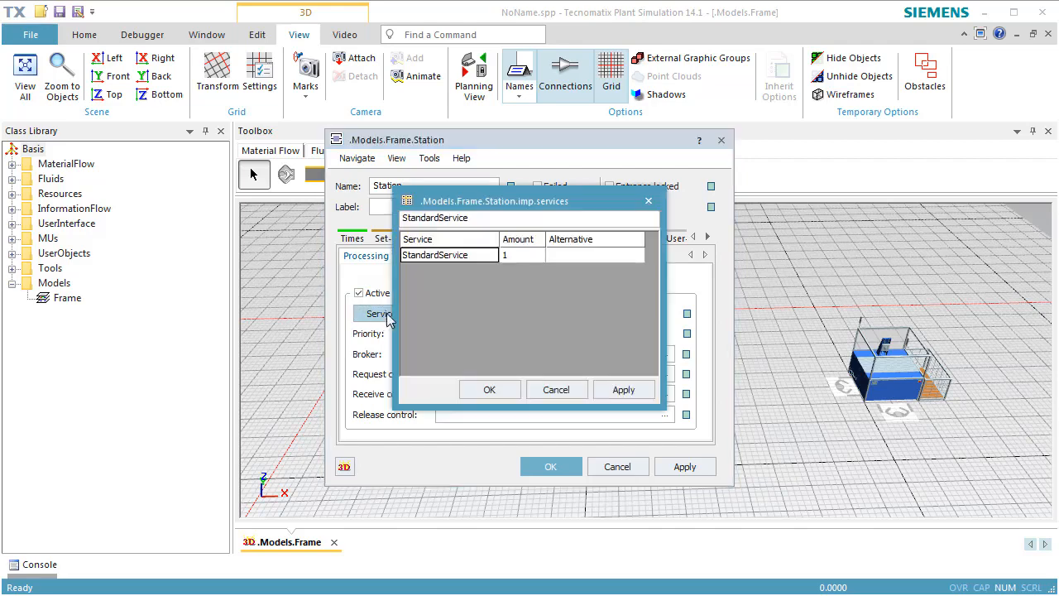
left_click(479, 257)
double_click(479, 254)
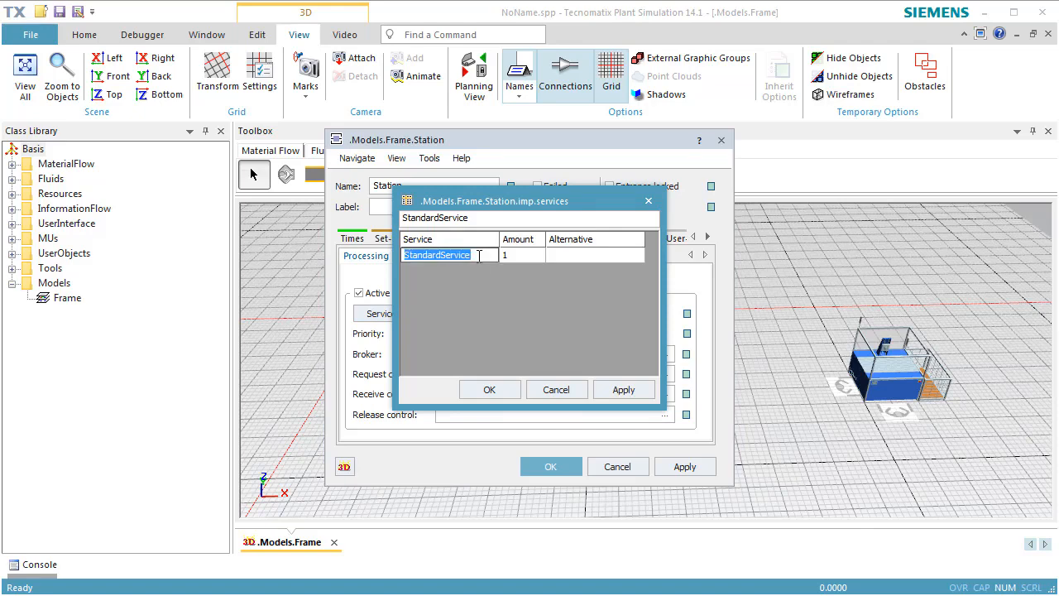
type("process")
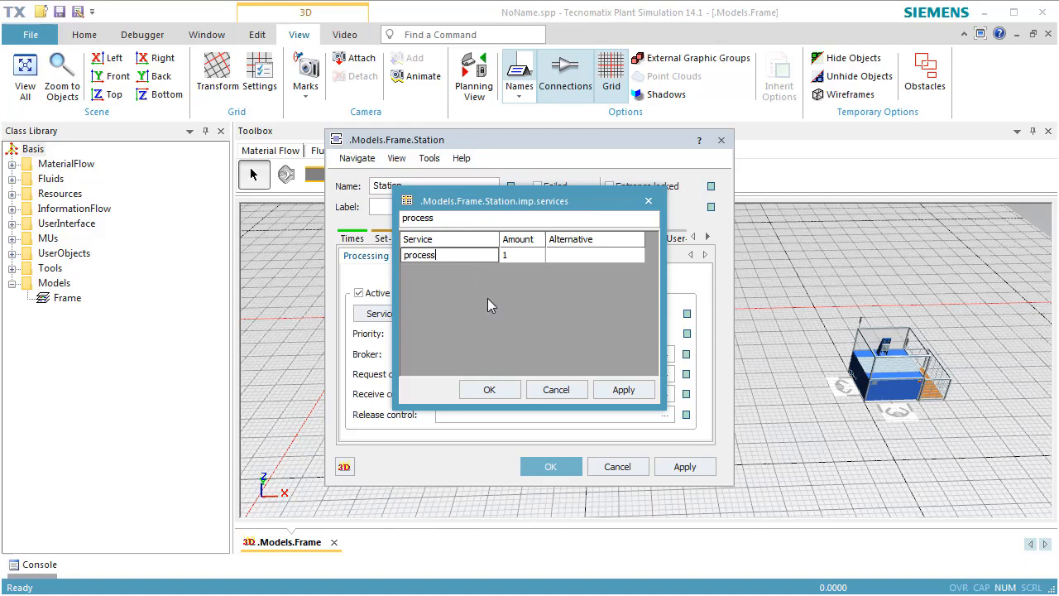
left_click(489, 389)
Set the service of the first station's Carry Part Away exit strategy to "carry" and accept the station settings
left_click(513, 240)
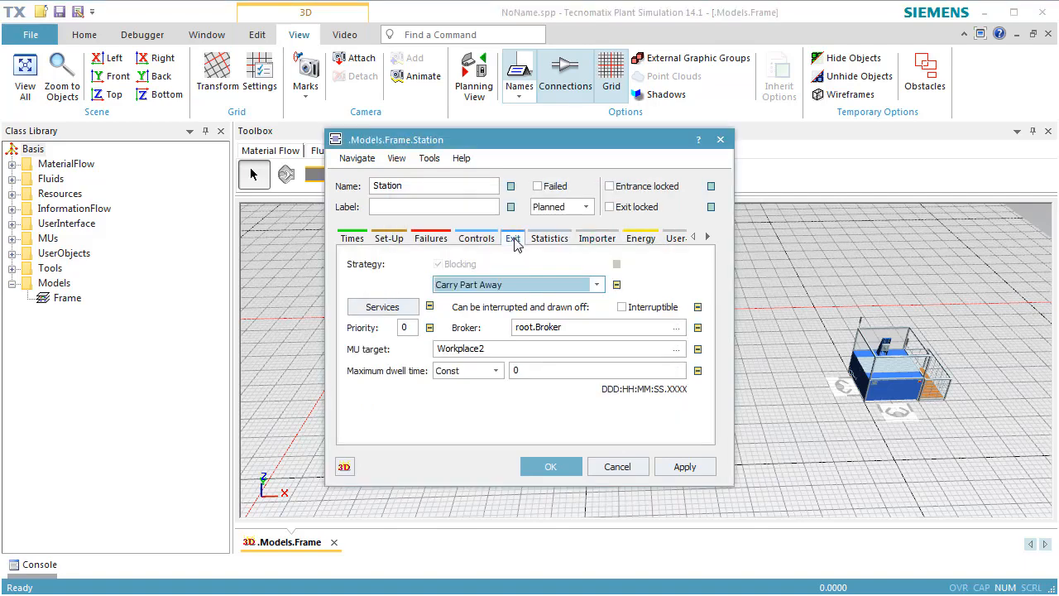
left_click(384, 307)
double_click(507, 256)
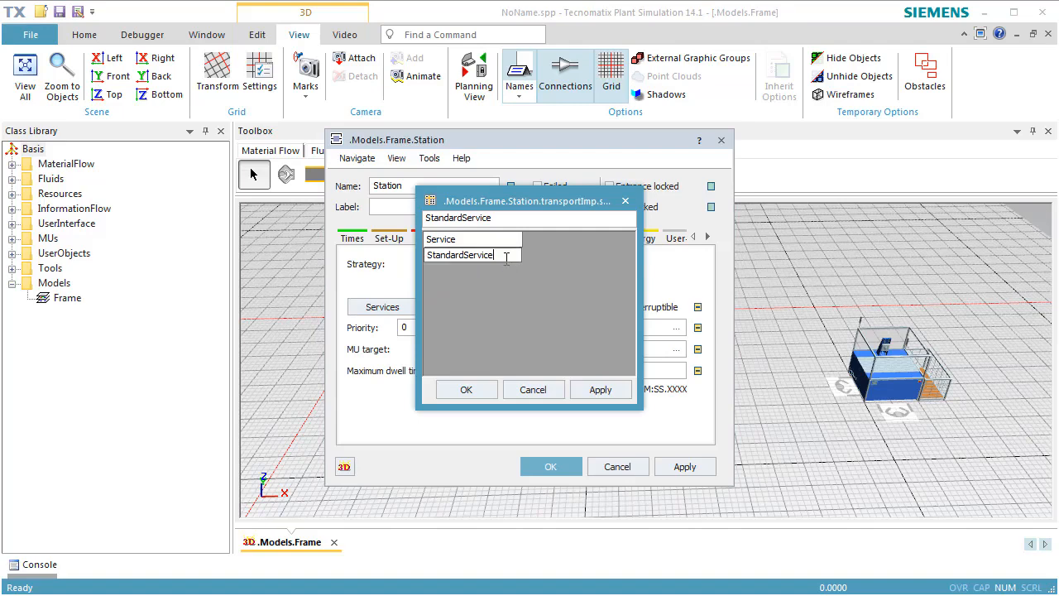
type("carry")
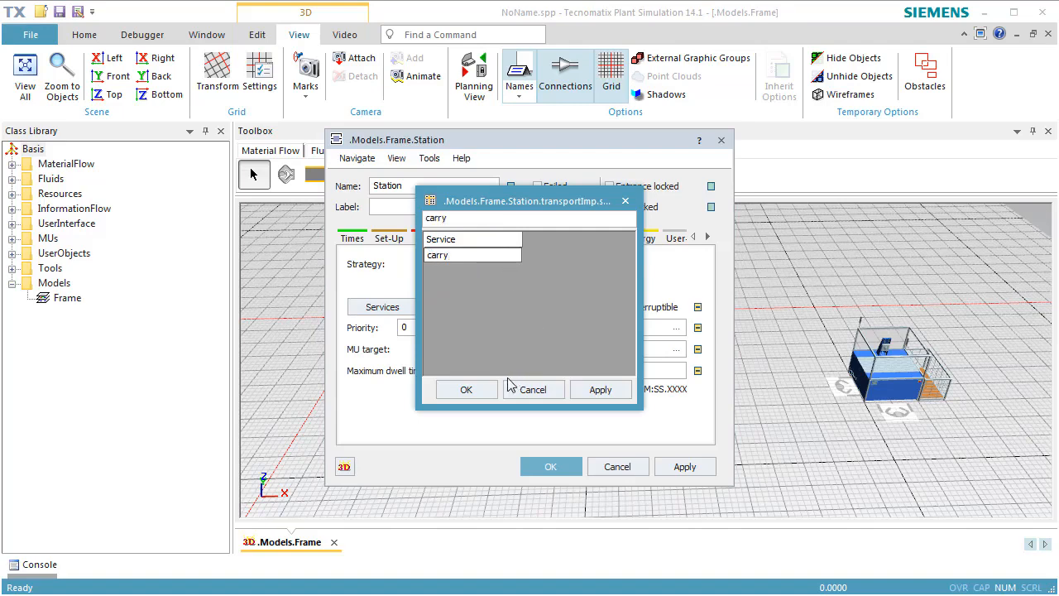
left_click(465, 389)
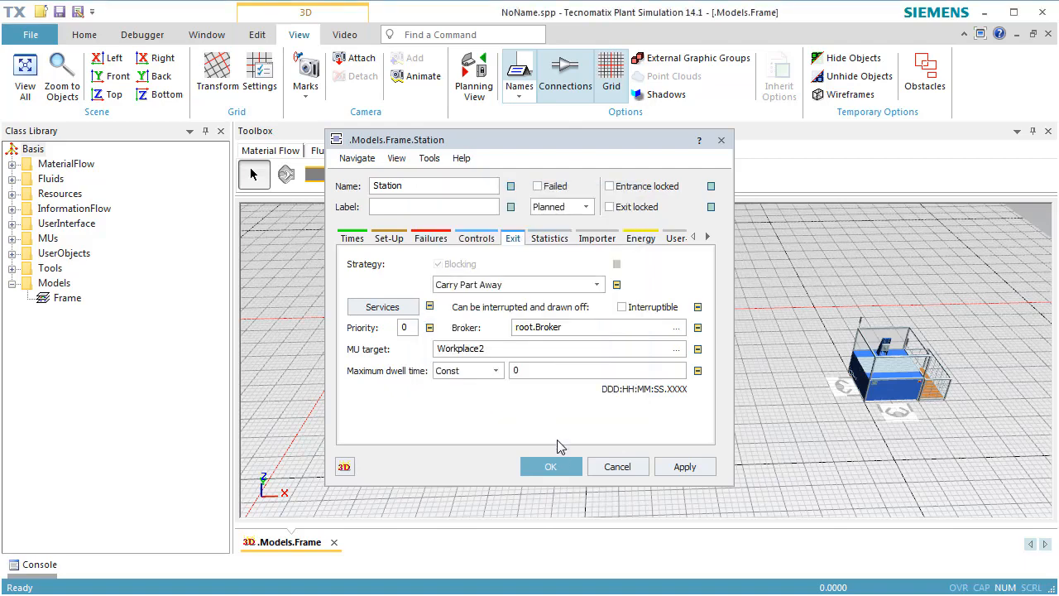
left_click(551, 467)
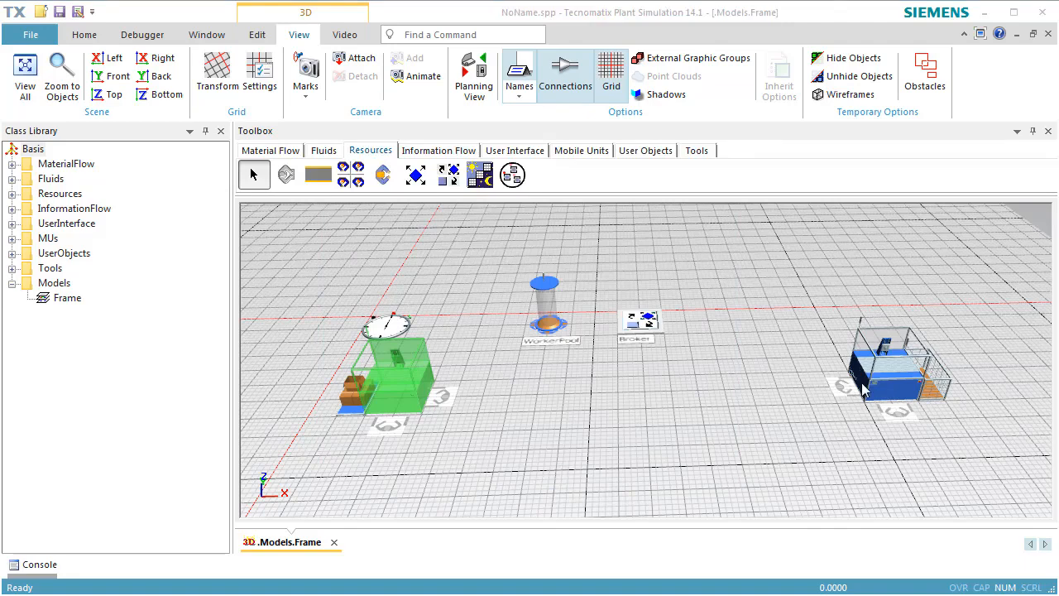
Set the required service of Station1's processing importer to "process" and accept the station settings
double_click(890, 377)
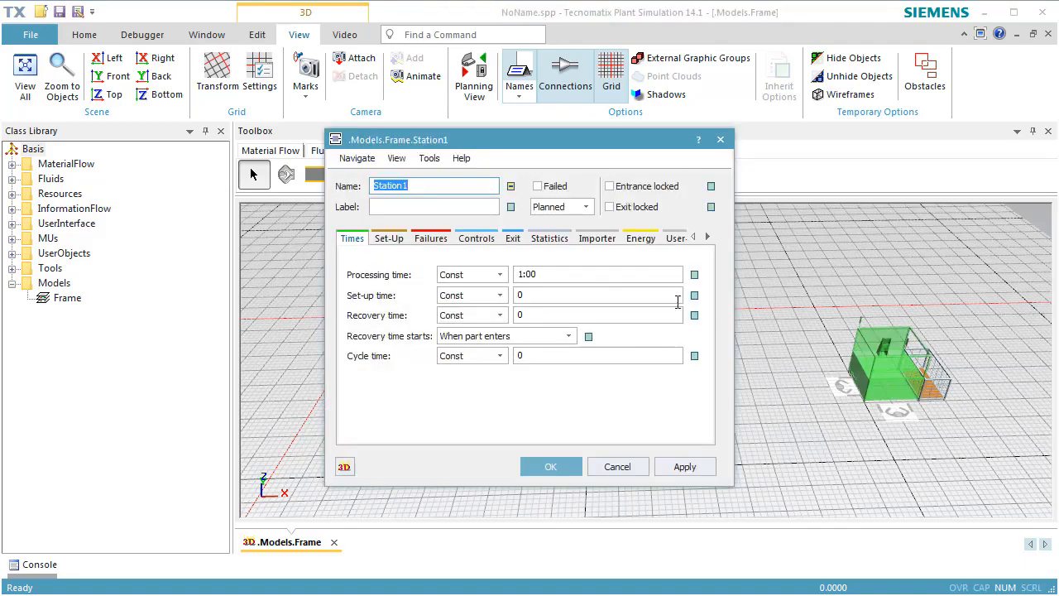
left_click(584, 242)
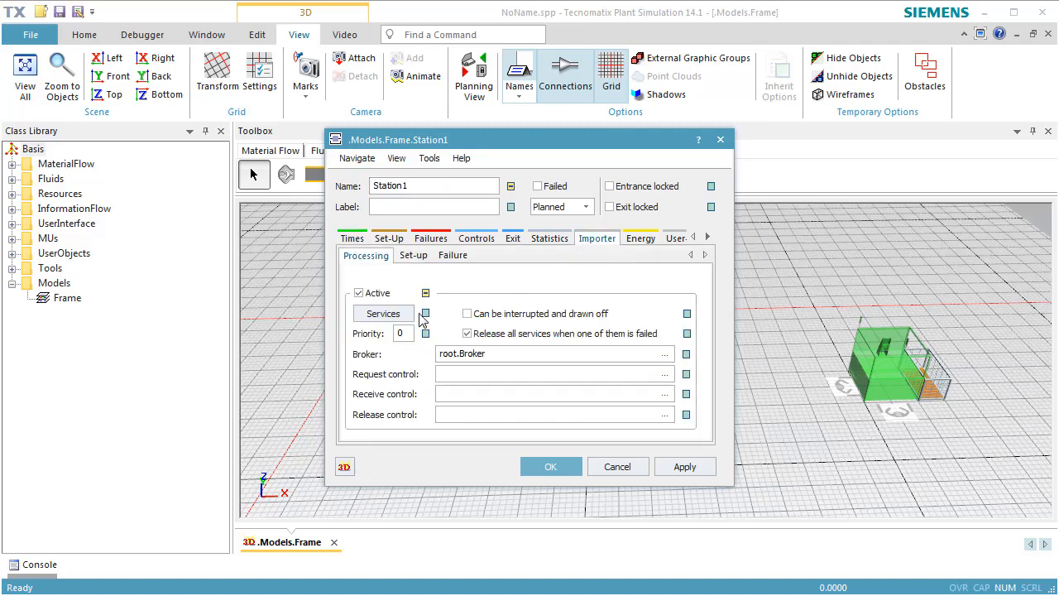
left_click(396, 321)
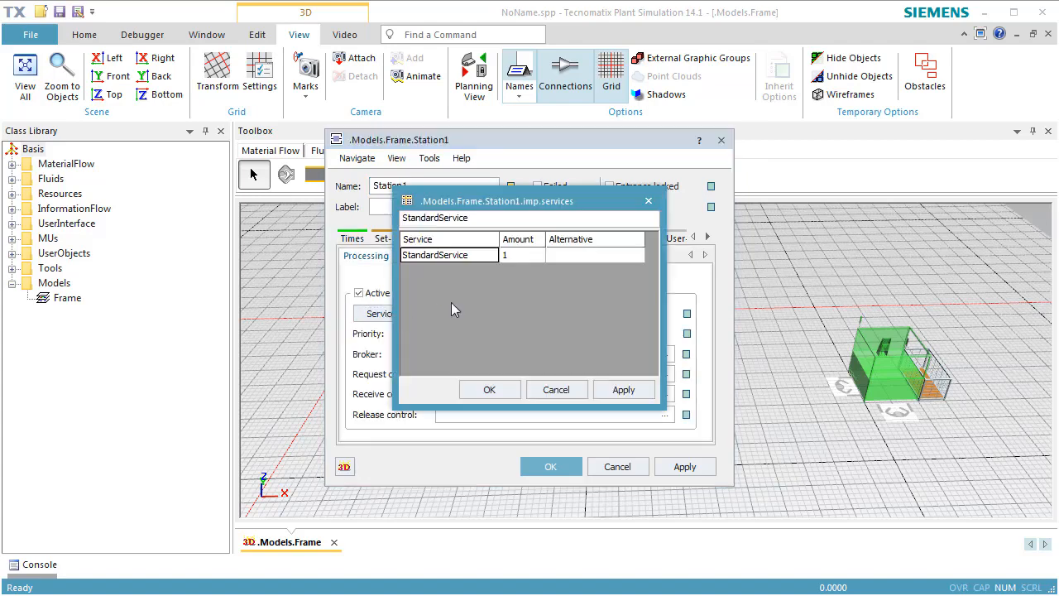
double_click(484, 258)
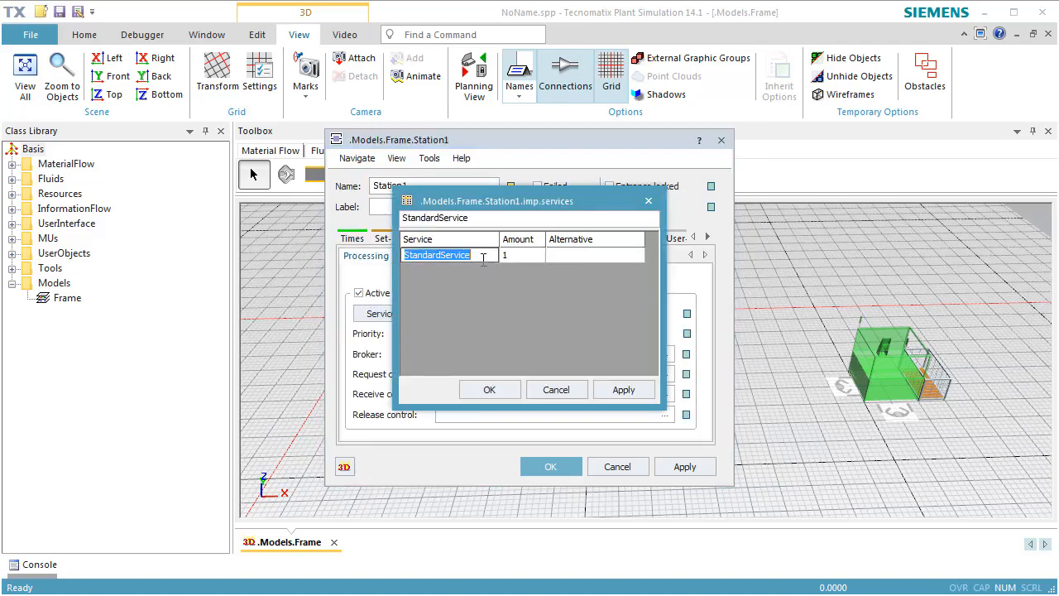
type("process")
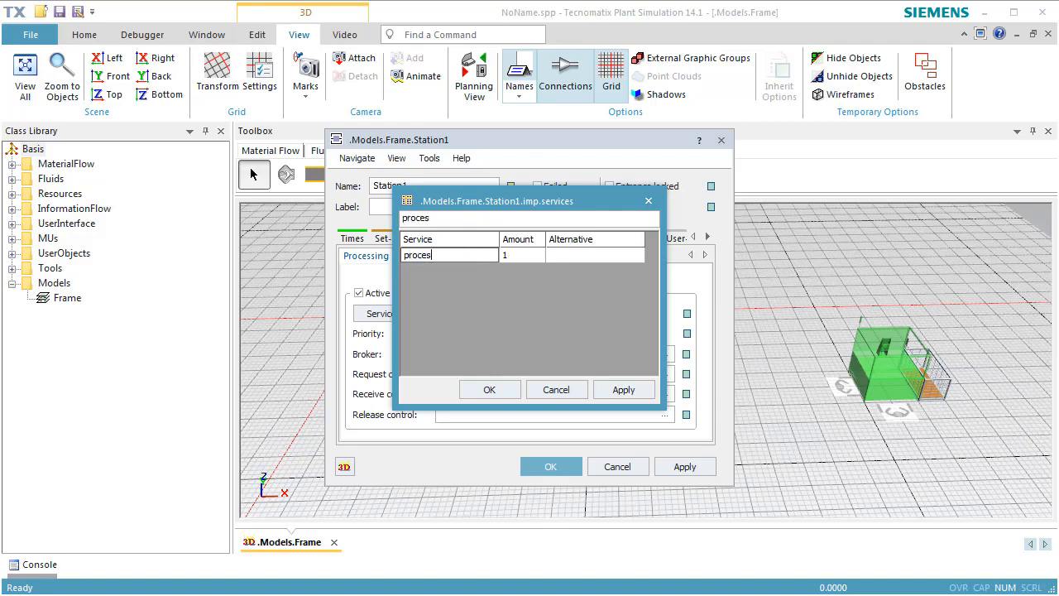
left_click(489, 390)
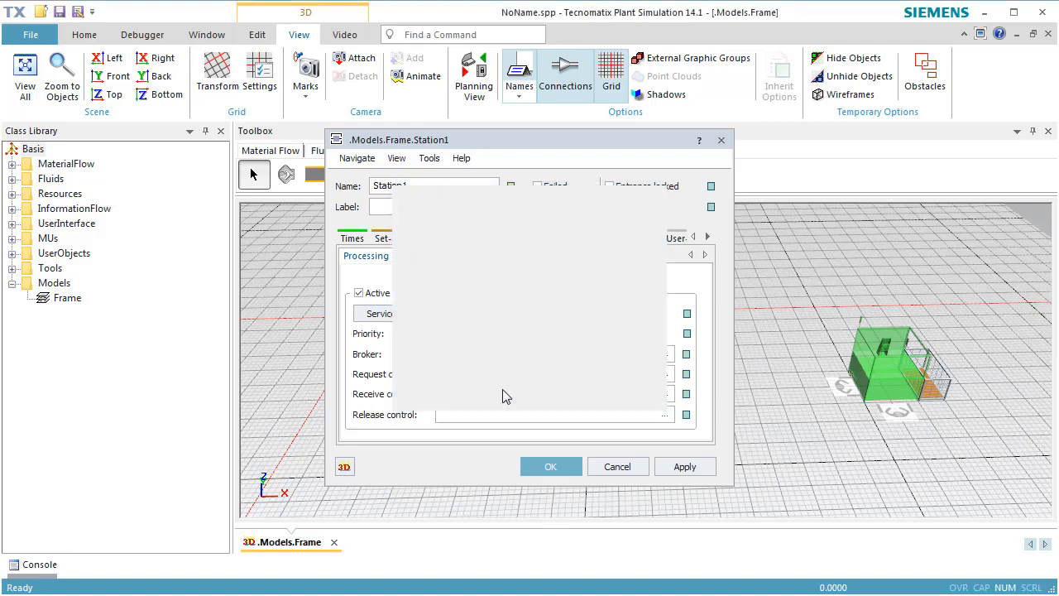
left_click(551, 467)
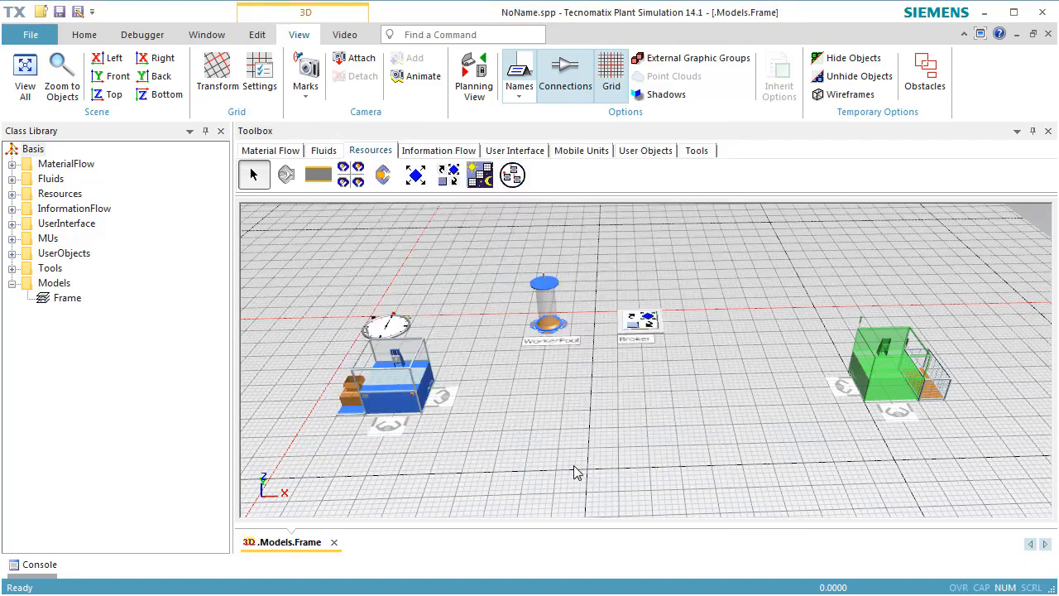
Add "process" as a supported service of the workplace in front of the first station and accept its settings
double_click(394, 439)
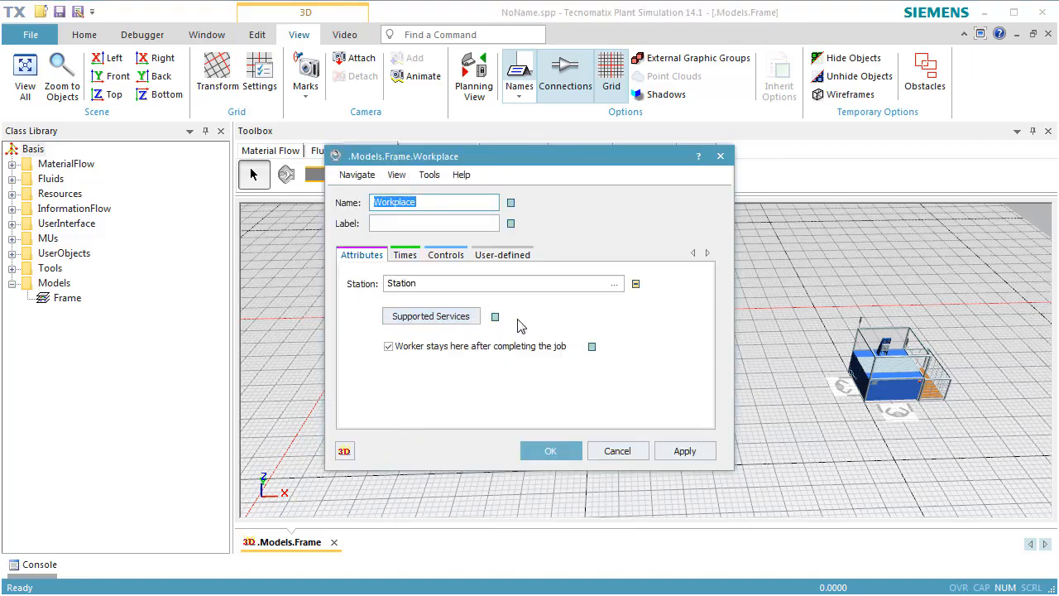
left_click(471, 323)
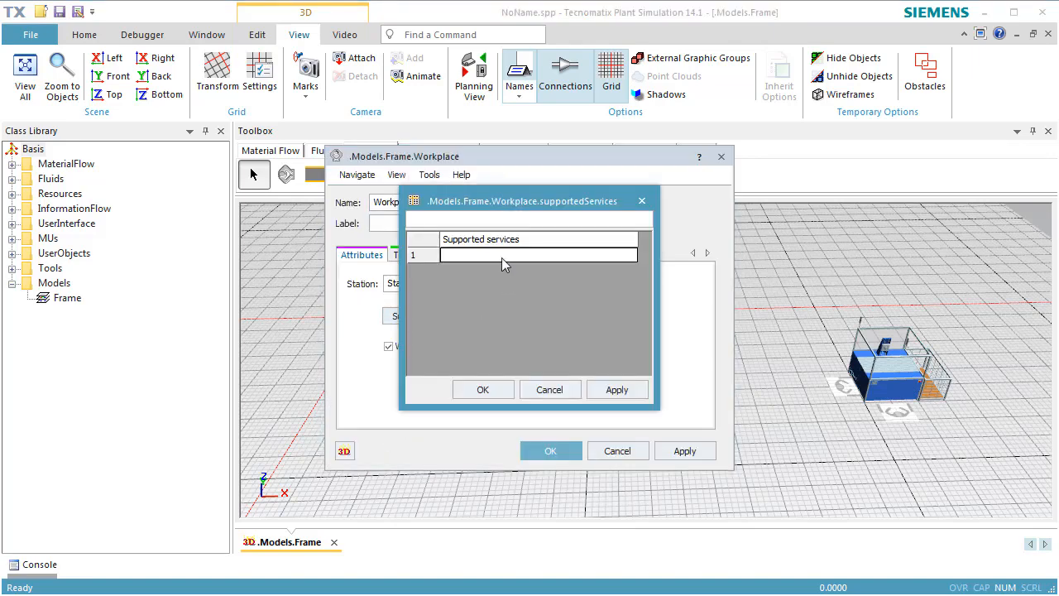
type("process")
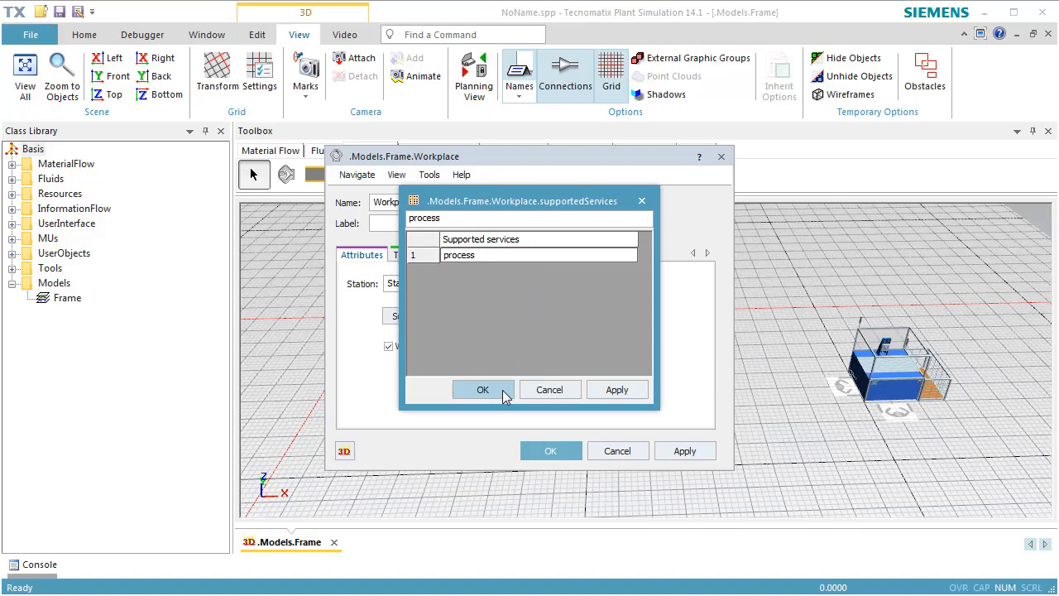
left_click(504, 394)
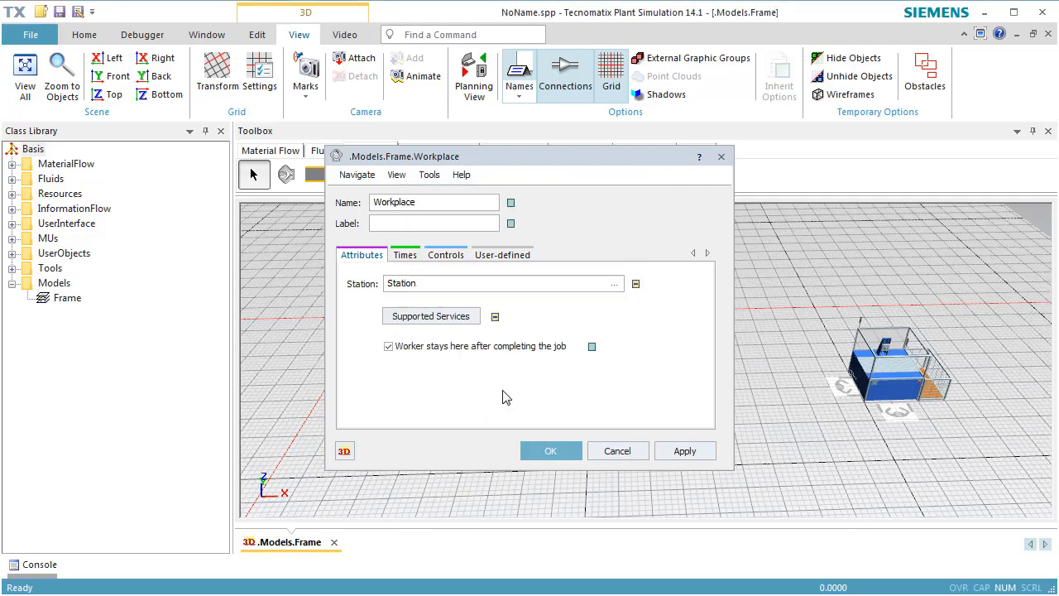
left_click(534, 451)
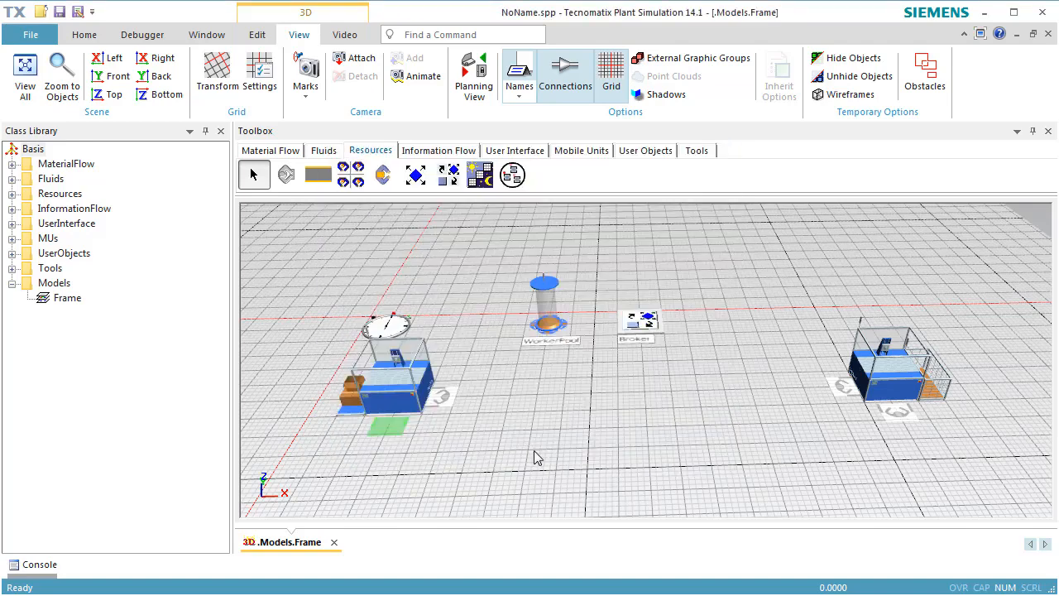
Add "carry" as a supported service of Workplace1 beside the first station and accept its settings
double_click(447, 405)
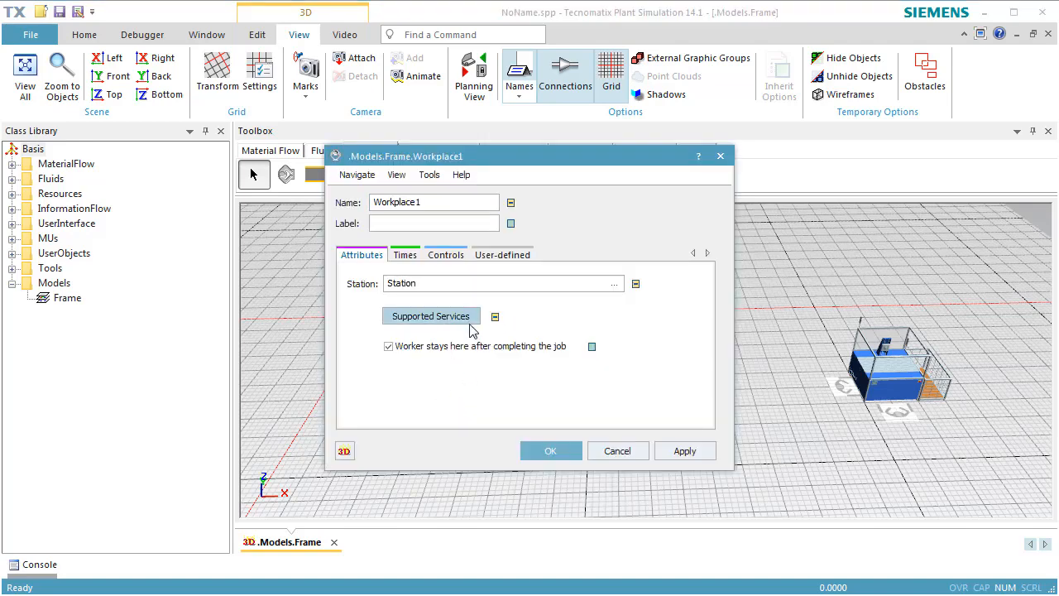
left_click(460, 317)
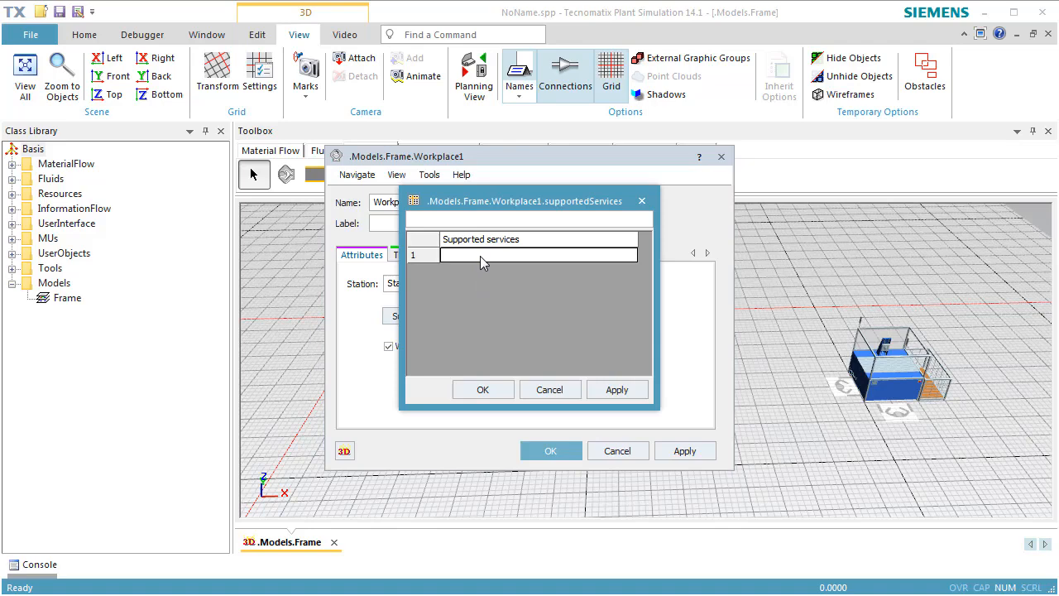
type("carry")
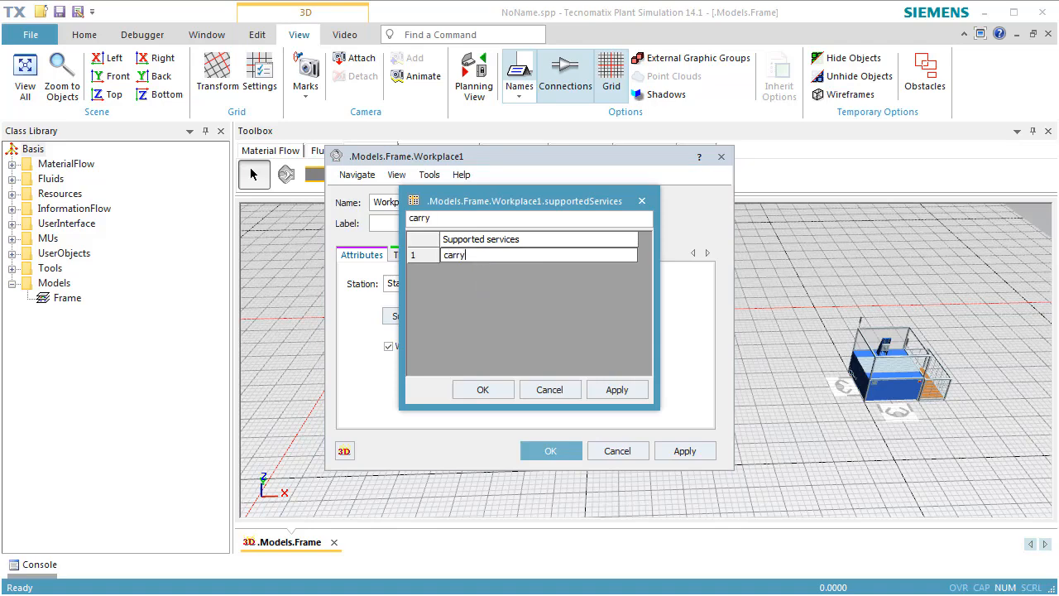
left_click(503, 390)
left_click(551, 451)
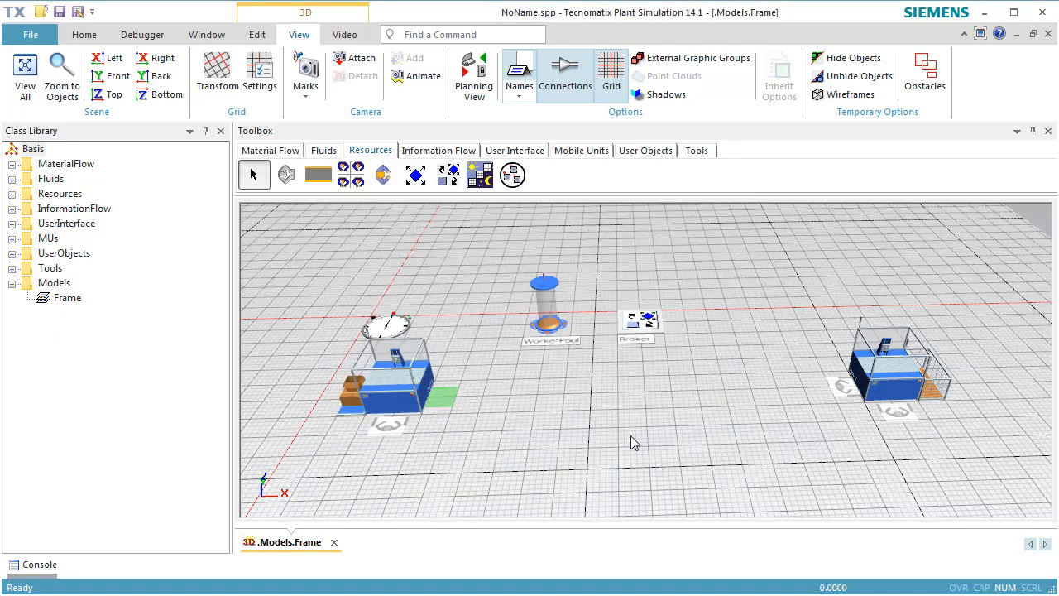
Add "carry" as a supported service of Workplace2 beside the second station and accept its settings
double_click(837, 383)
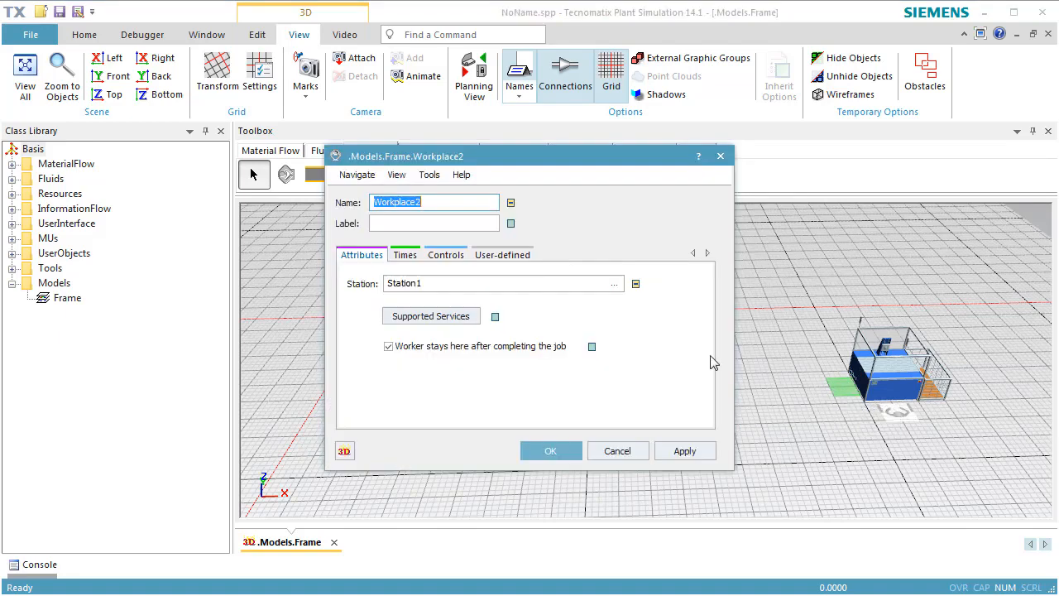
left_click(463, 319)
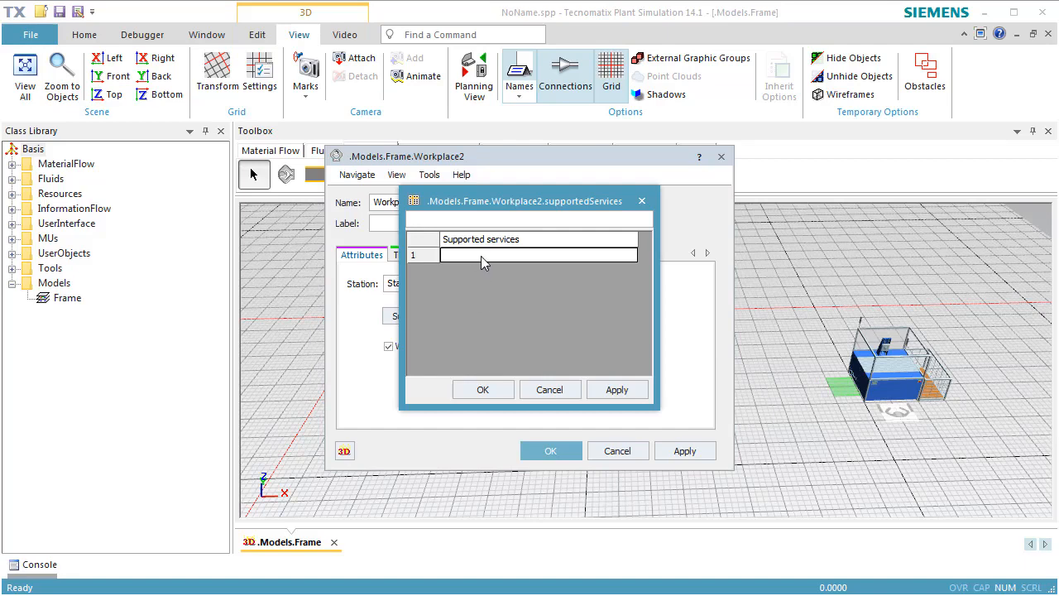
type("carry")
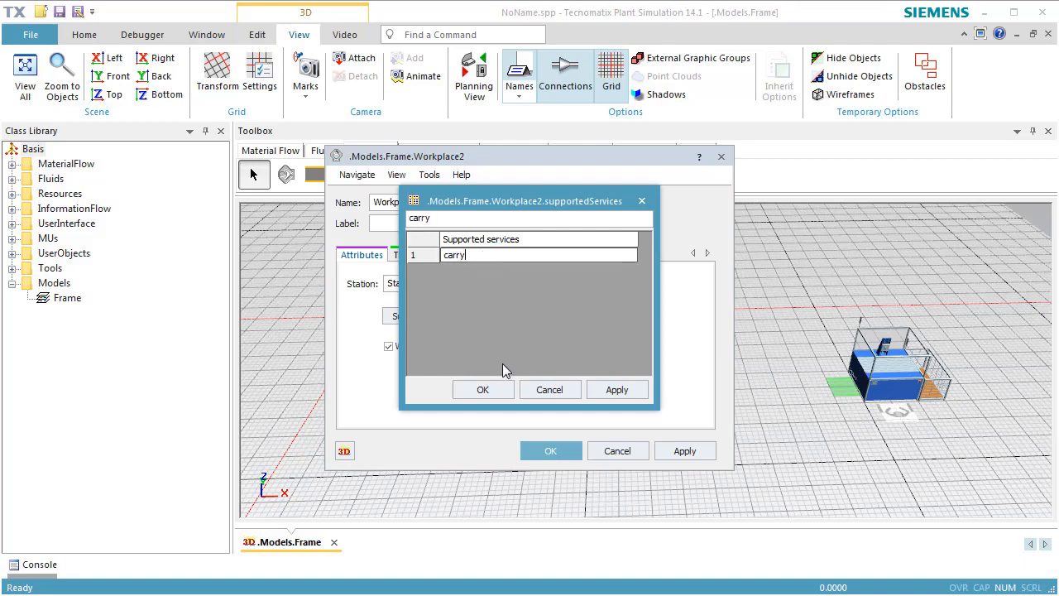
left_click(482, 390)
left_click(542, 451)
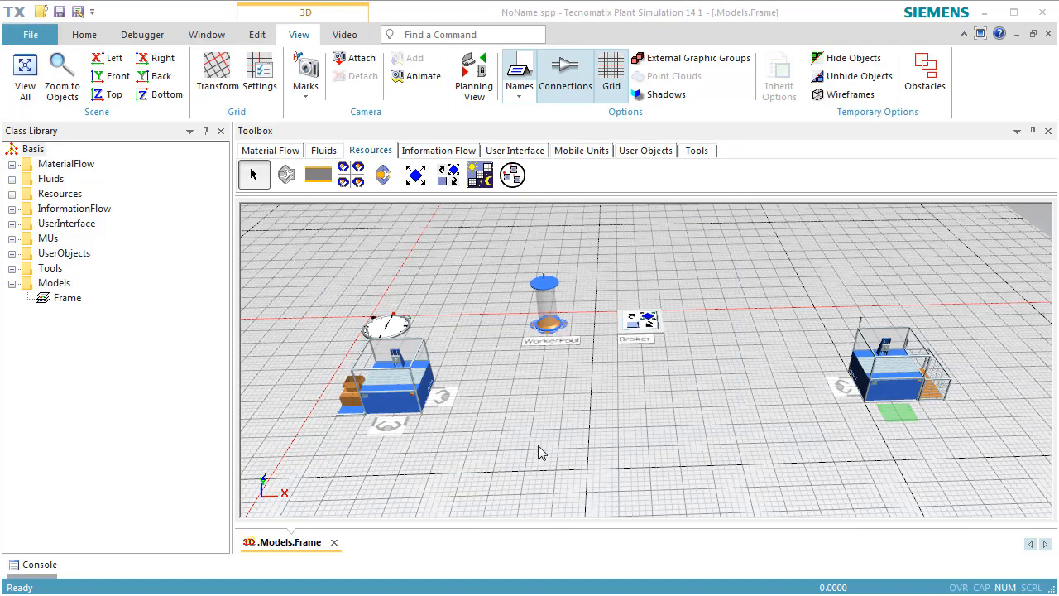
Turn off inheritance of the WorkerPool's creation table, give its worker the additional services "carry" and "process", and accept the settings
double_click(546, 325)
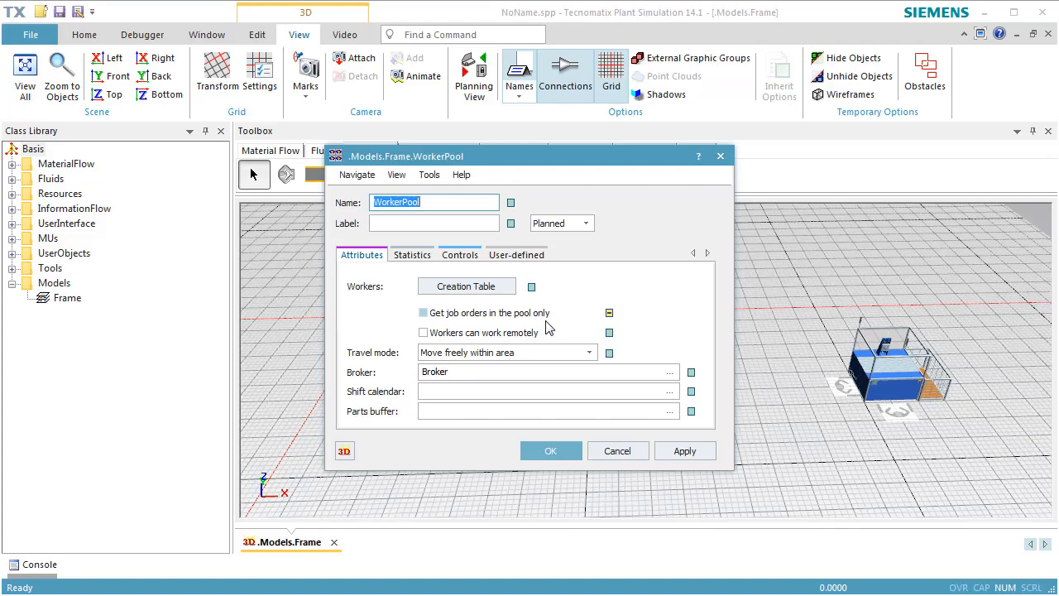
left_click(533, 289)
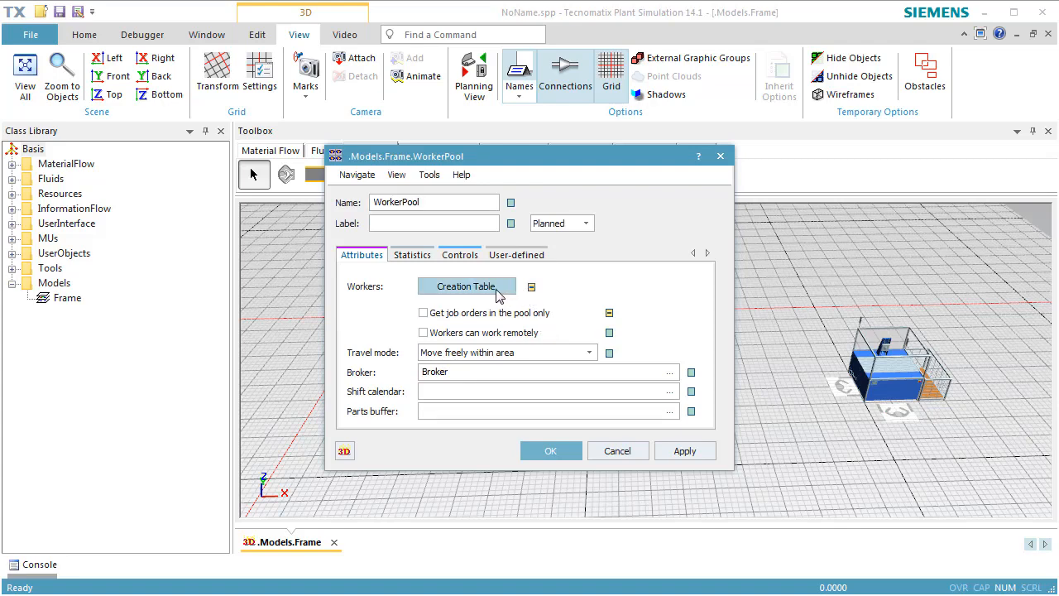
left_click(498, 288)
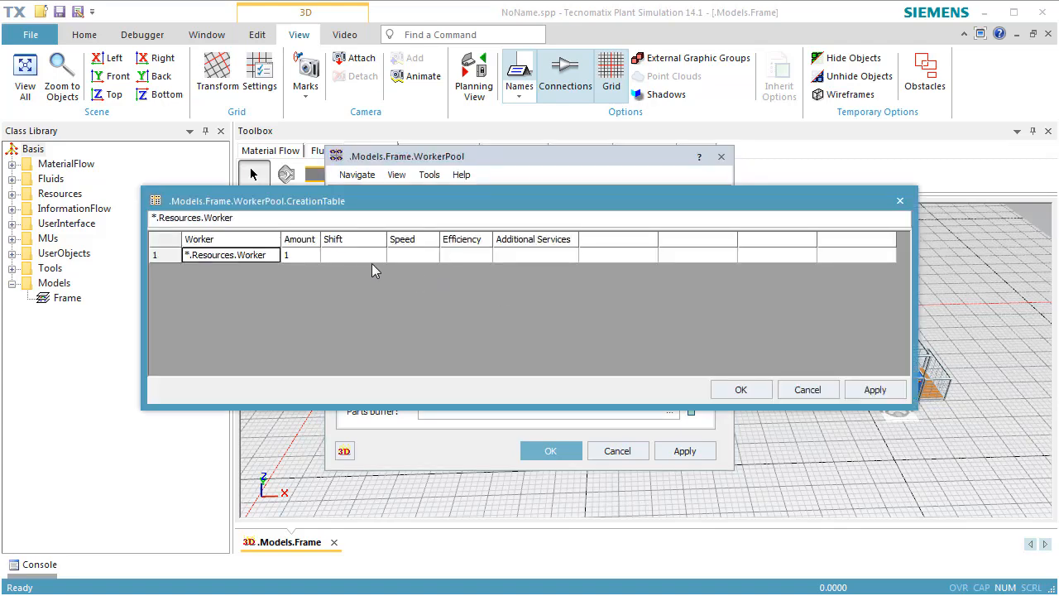
left_click(505, 257)
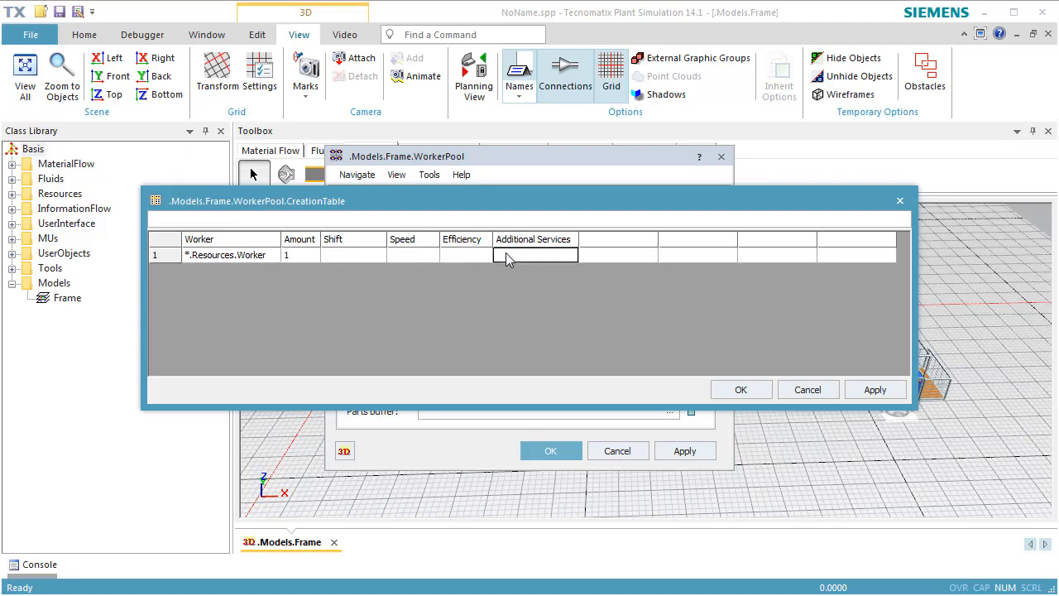
type("carry")
left_click(597, 257)
type("process")
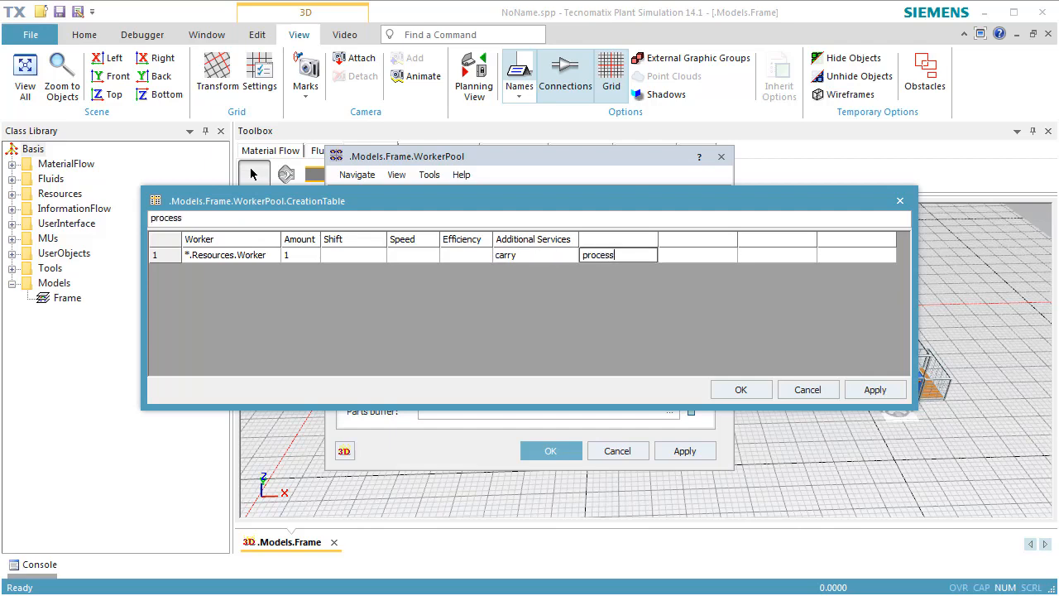
left_click(676, 259)
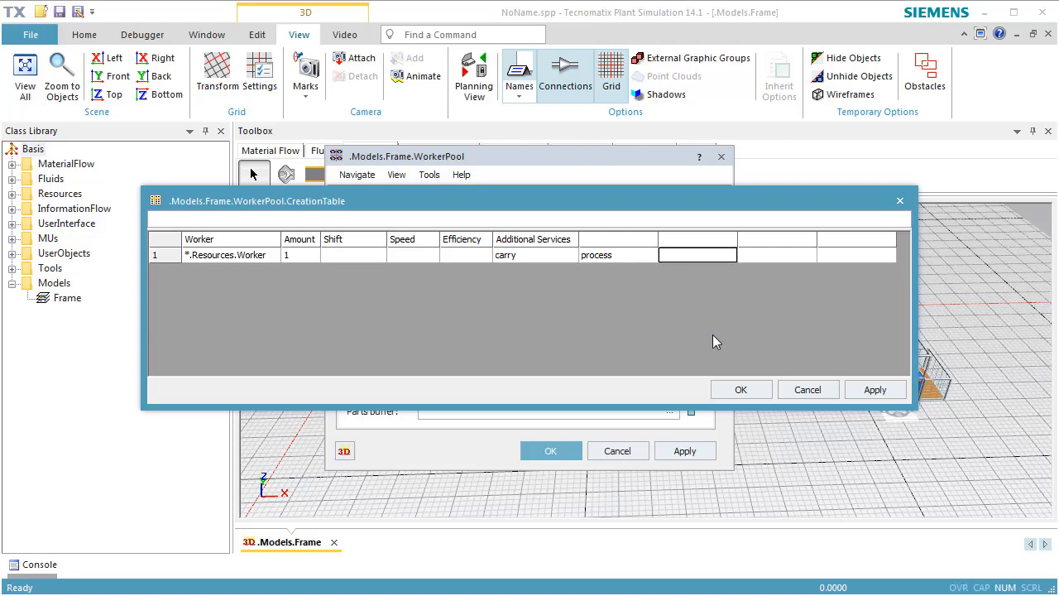
left_click(731, 389)
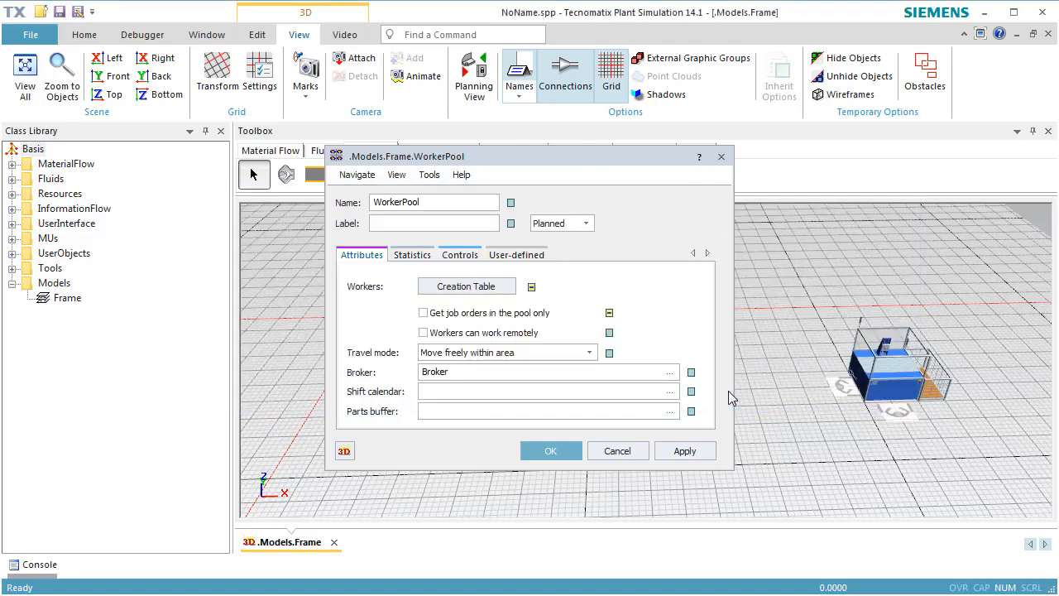
left_click(551, 451)
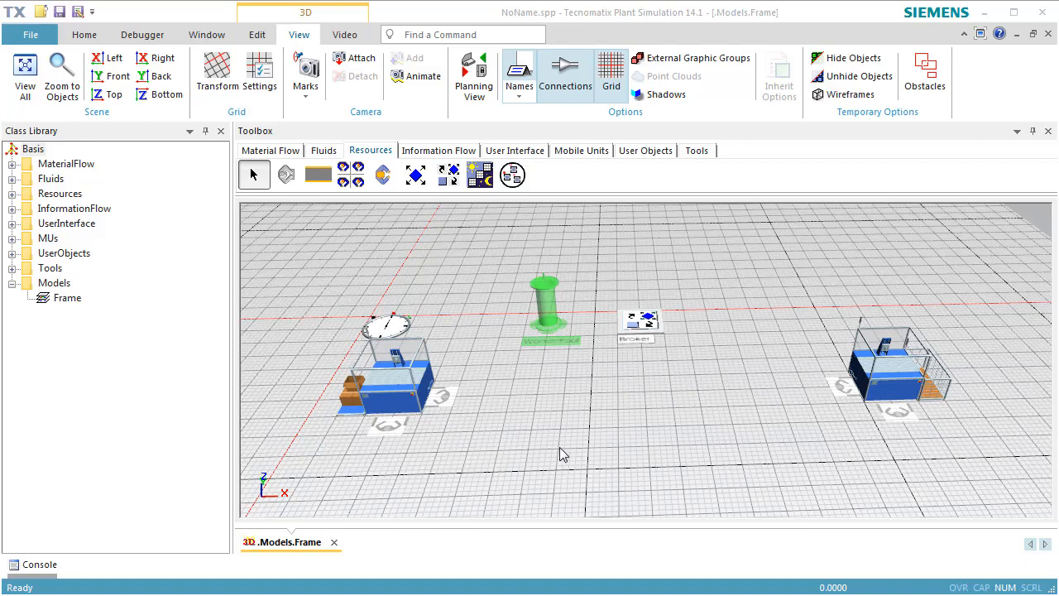
Reset the simulation and start it to run the model with the pool worker
right_click(551, 418)
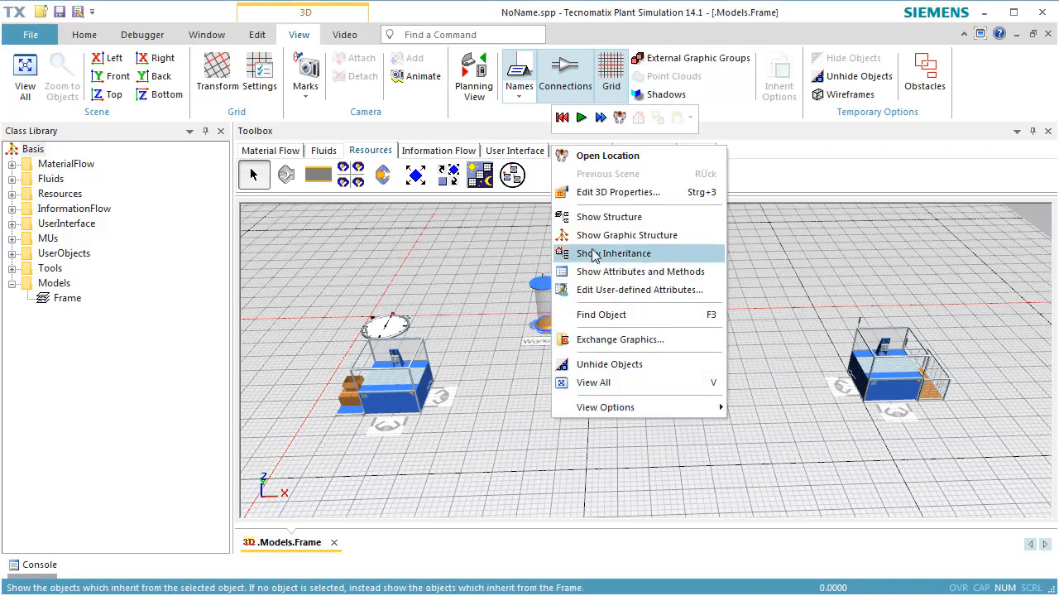
left_click(562, 121)
left_click(582, 119)
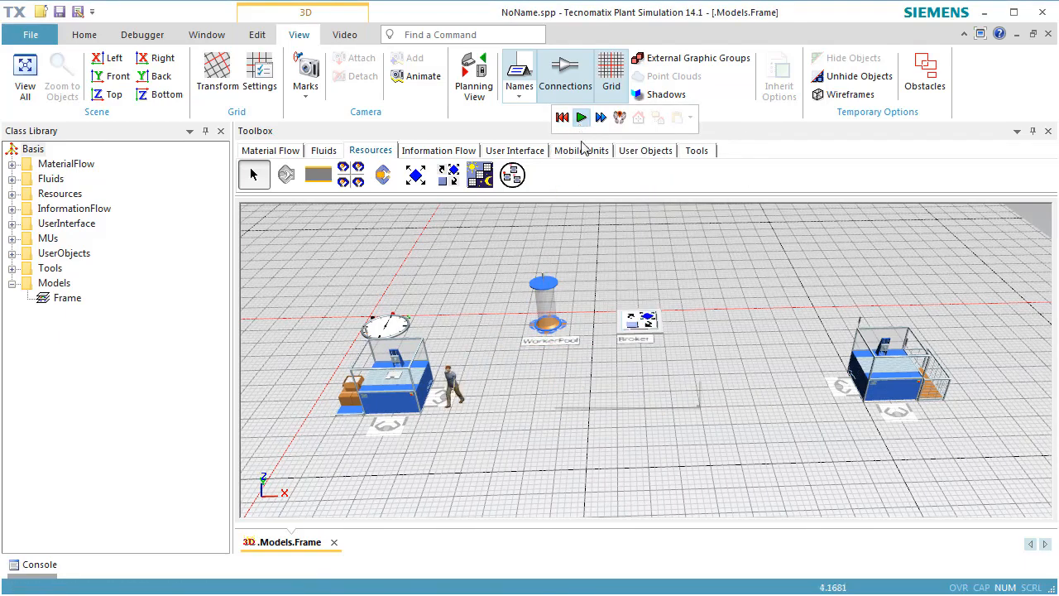